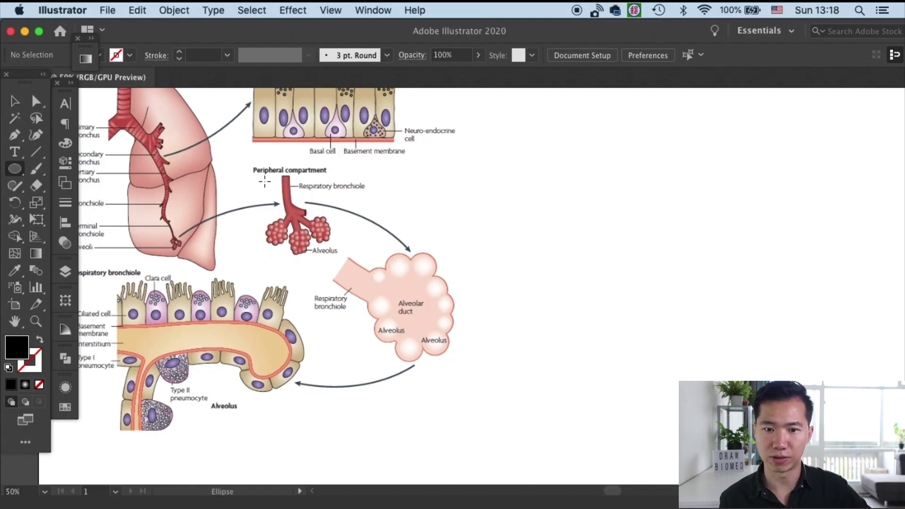
- Draw a large circle right of the reference and give it a radial white-to-pink-red gradient
mouse_move(566, 179)
mouse_down()
mouse_move(750, 348)
mouse_move(724, 317)
mouse_move(725, 275)
mouse_up()
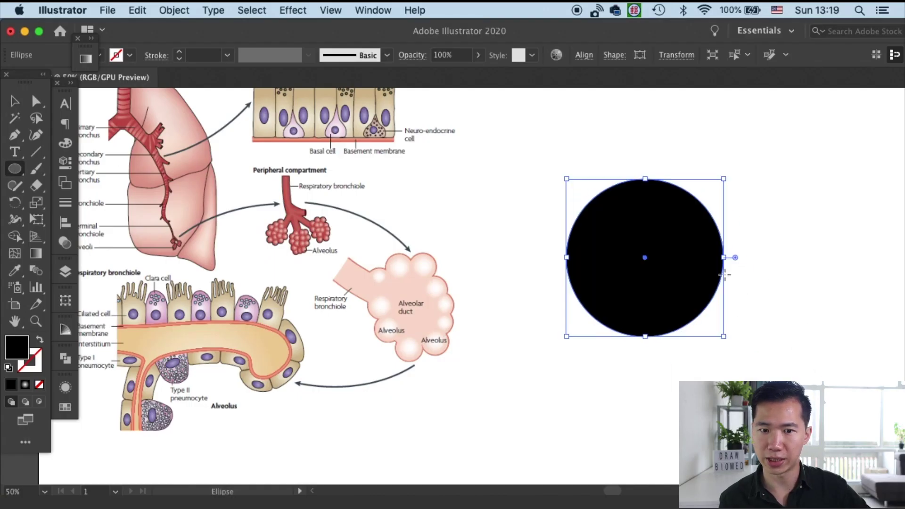
double_click(44, 258)
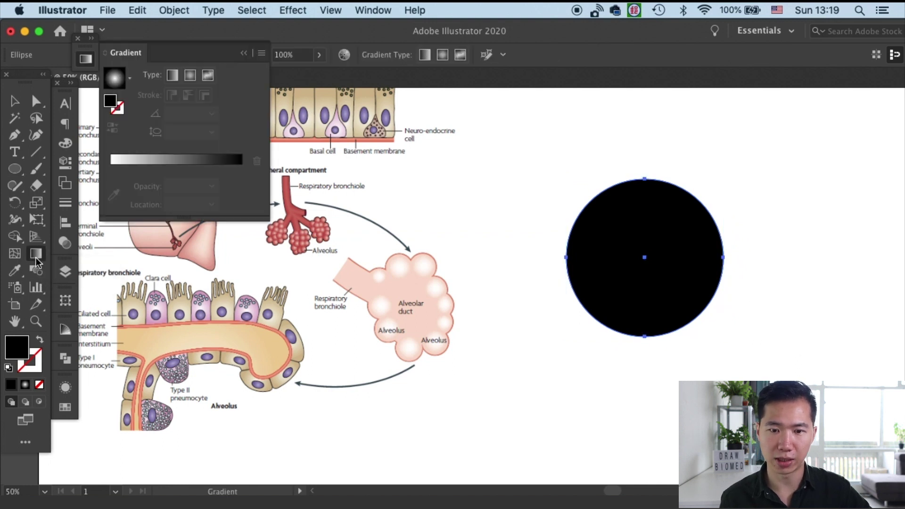
click(190, 75)
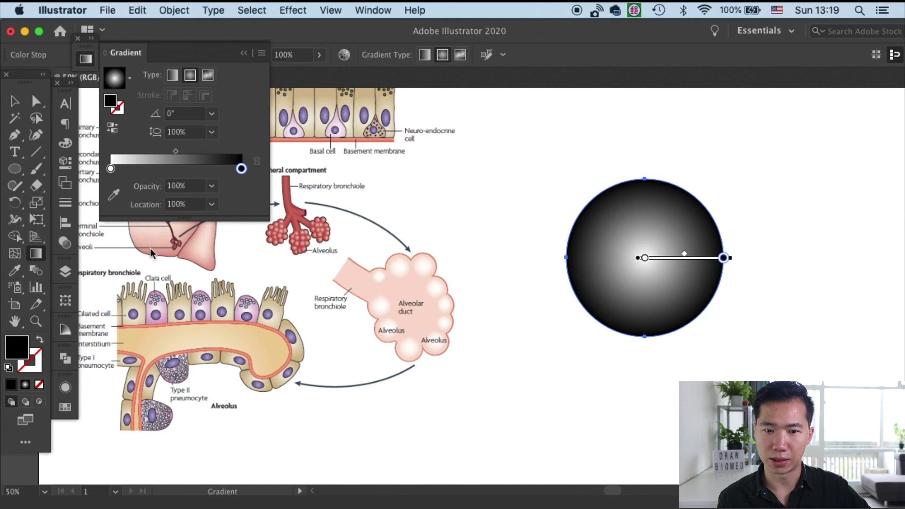
click(65, 408)
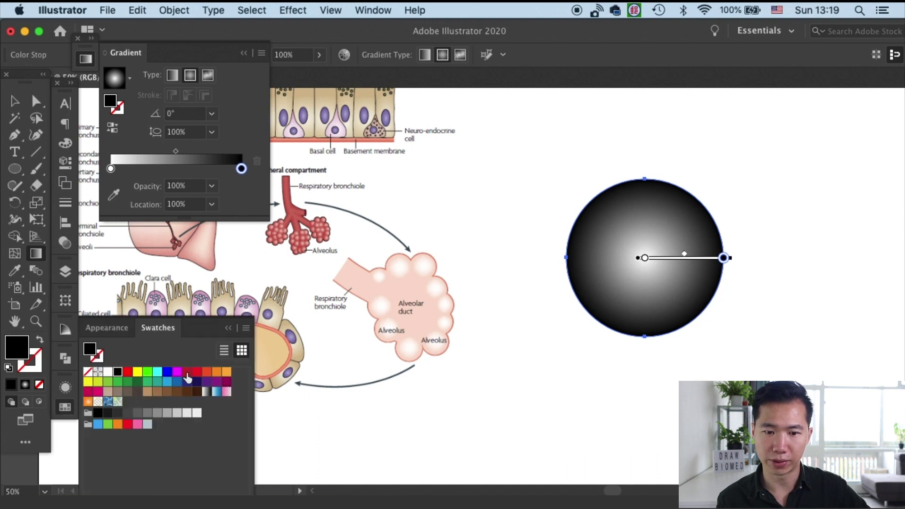
drag(188, 376, 208, 277)
drag(243, 173, 242, 168)
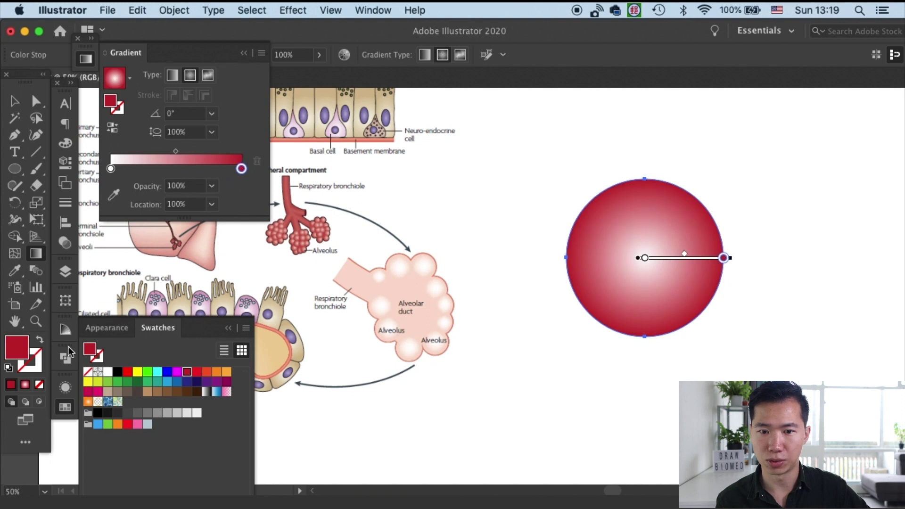
click(67, 329)
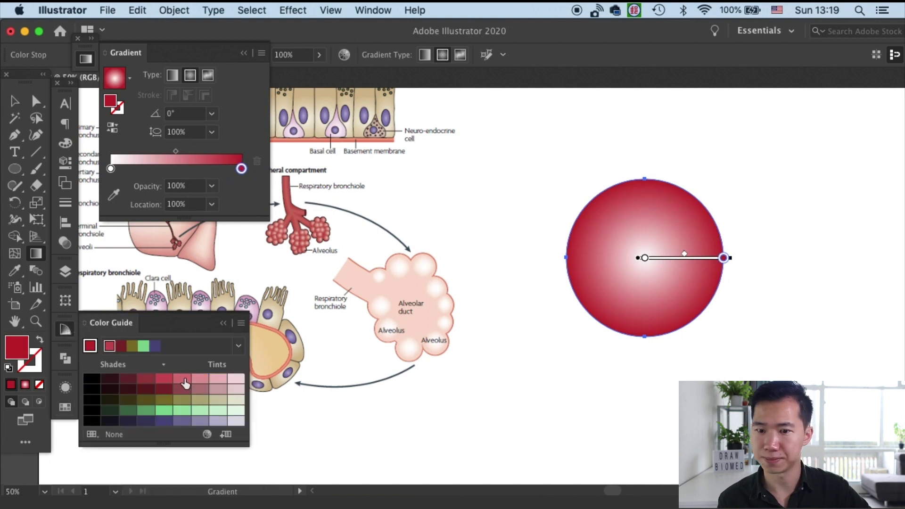
drag(241, 203, 242, 169)
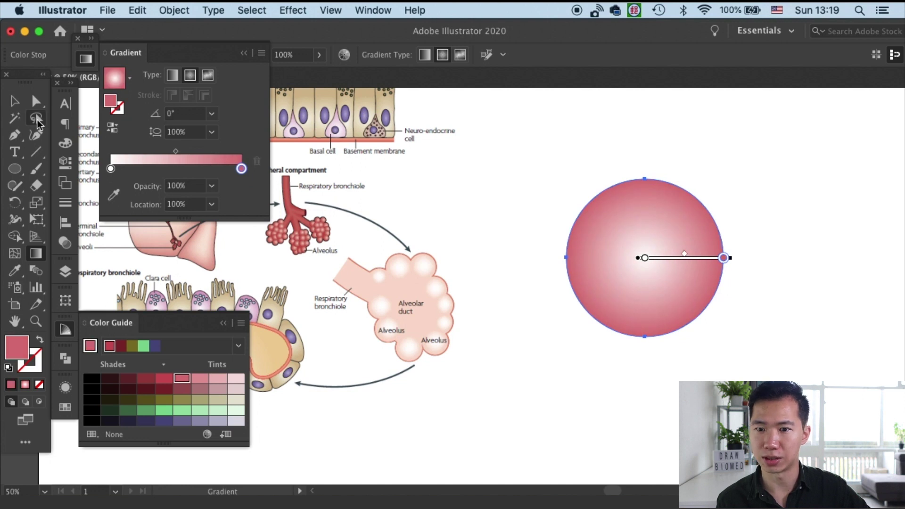
- Offset the gradient highlight up and right and shrink the radial gradient's radius slightly
drag(704, 254, 724, 241)
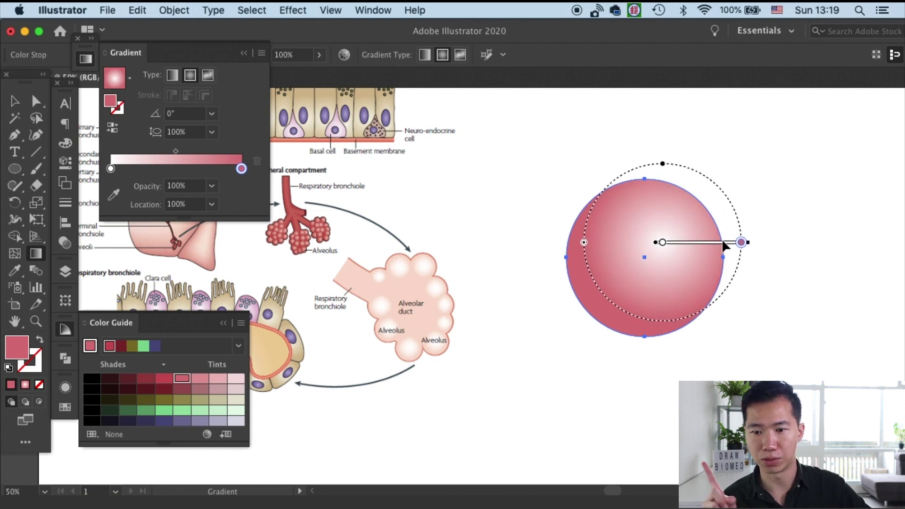
click(15, 101)
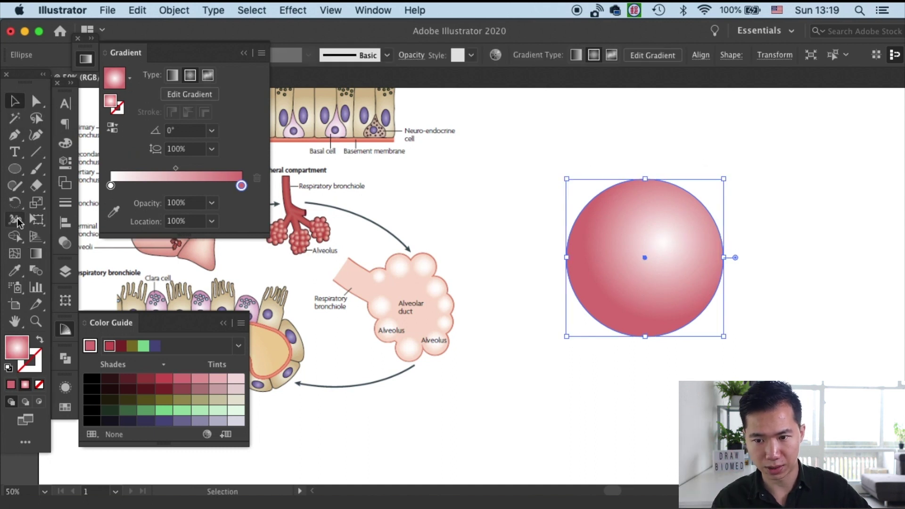
click(15, 168)
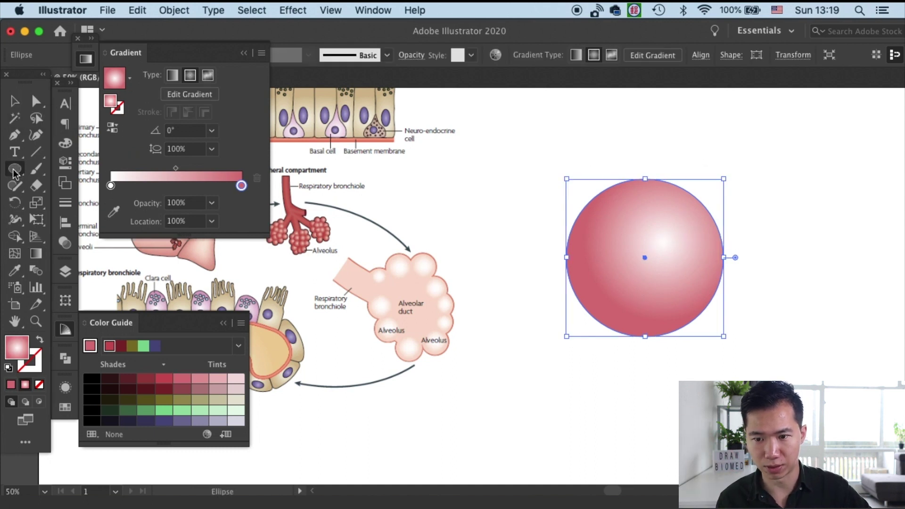
click(38, 256)
click(748, 242)
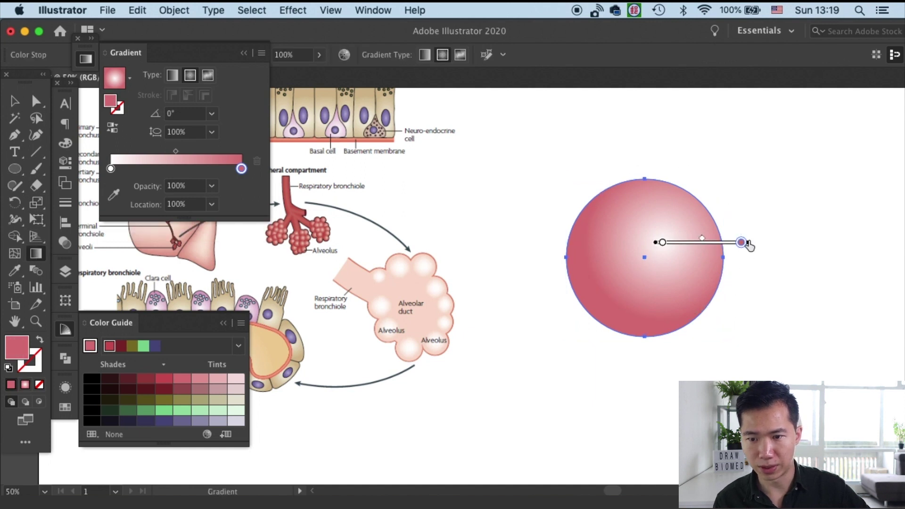
mouse_move(744, 244)
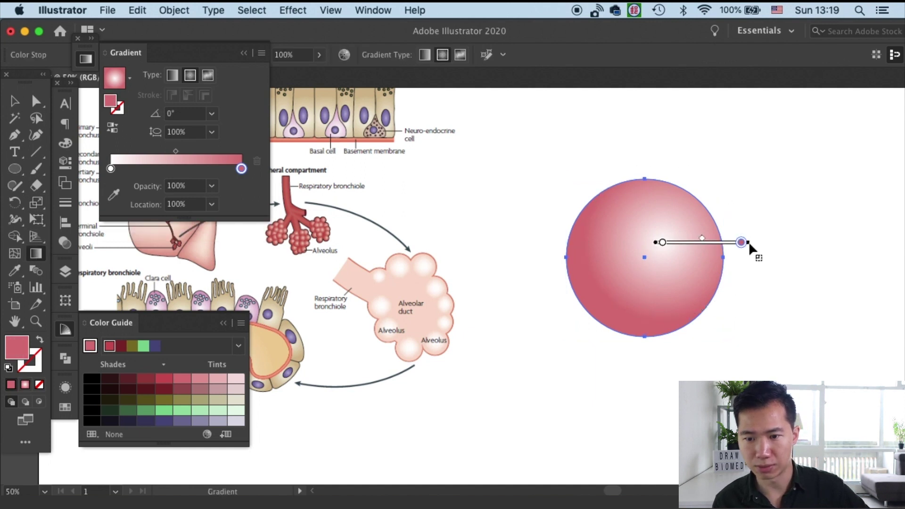
drag(749, 241, 736, 244)
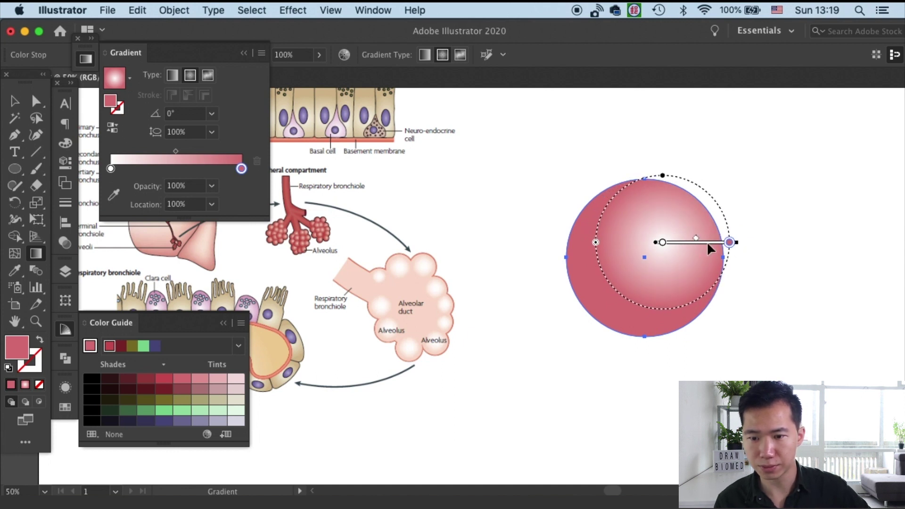
- Shrink the gradient circle to about a third and drag the first copies around it
key(v)
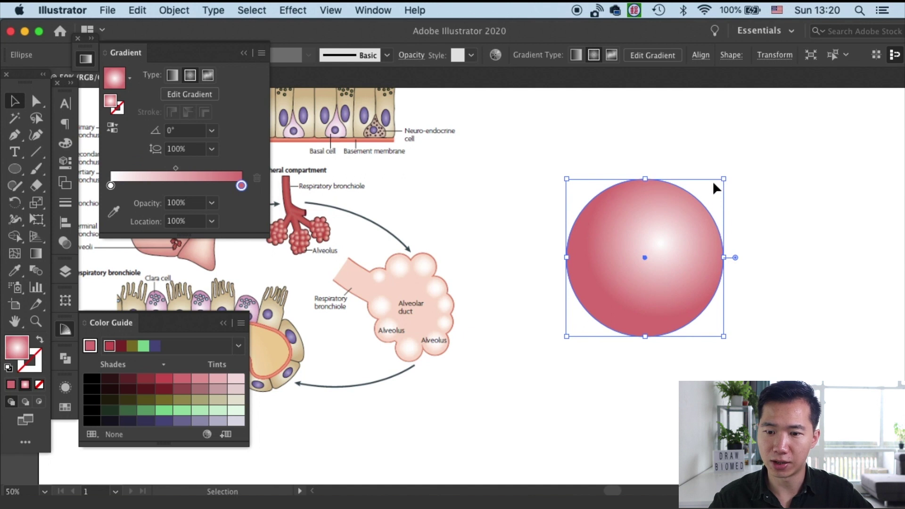
drag(722, 182, 625, 279)
drag(617, 320, 620, 264)
drag(620, 264, 704, 268)
drag(650, 307, 620, 308)
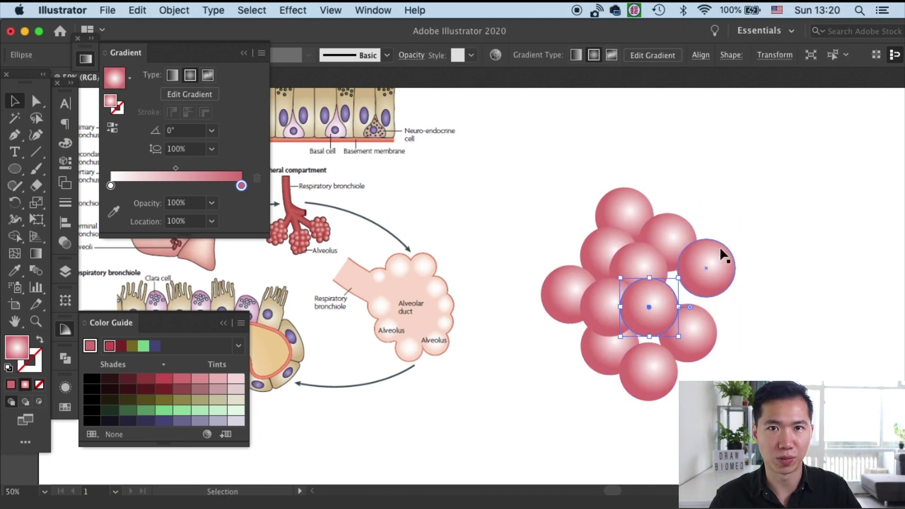
drag(667, 255, 578, 333)
- Add more overlapping sphere copies along the cluster's edges to fill it out
key(super+shift+a)
drag(643, 261, 604, 242)
drag(657, 283, 718, 334)
drag(628, 363, 589, 375)
drag(703, 325, 698, 339)
key(super+shift+a)
click(608, 257)
click(650, 176)
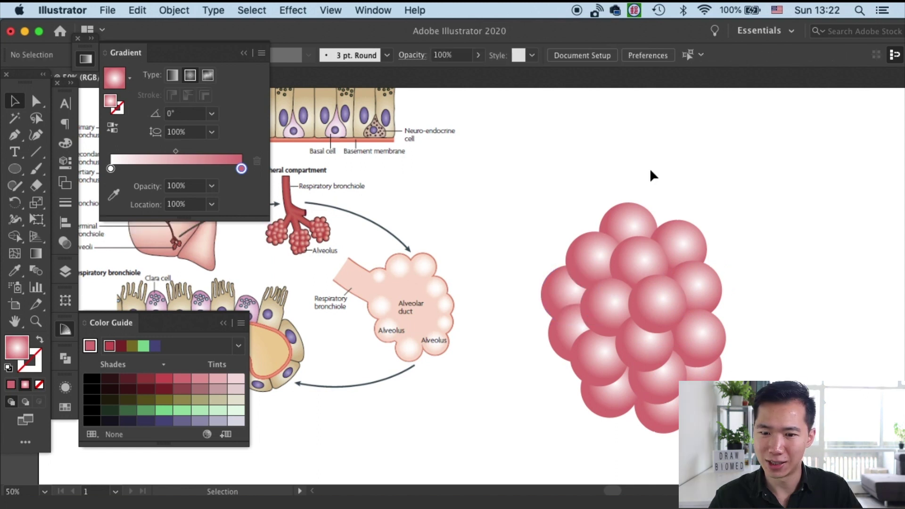
- Group the roughly twenty spheres and scale the group down smaller
key(super+minus)
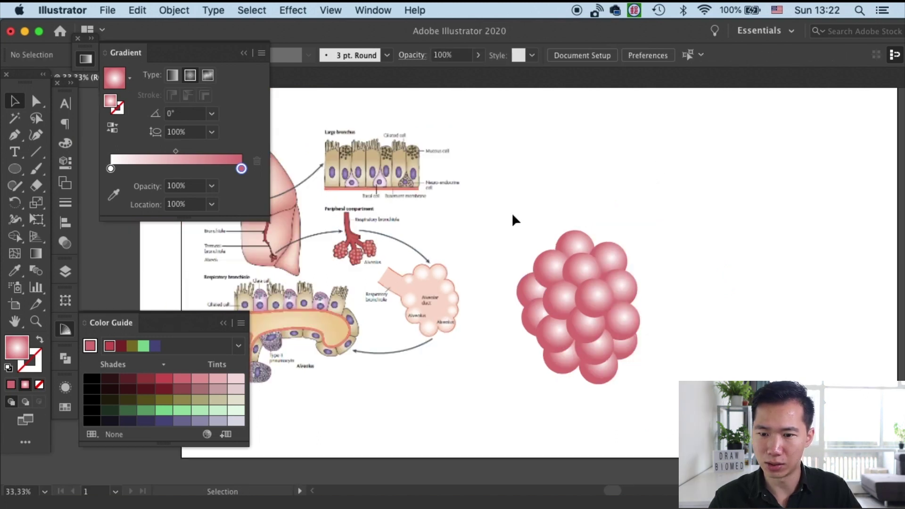
drag(514, 216, 712, 332)
key(a)
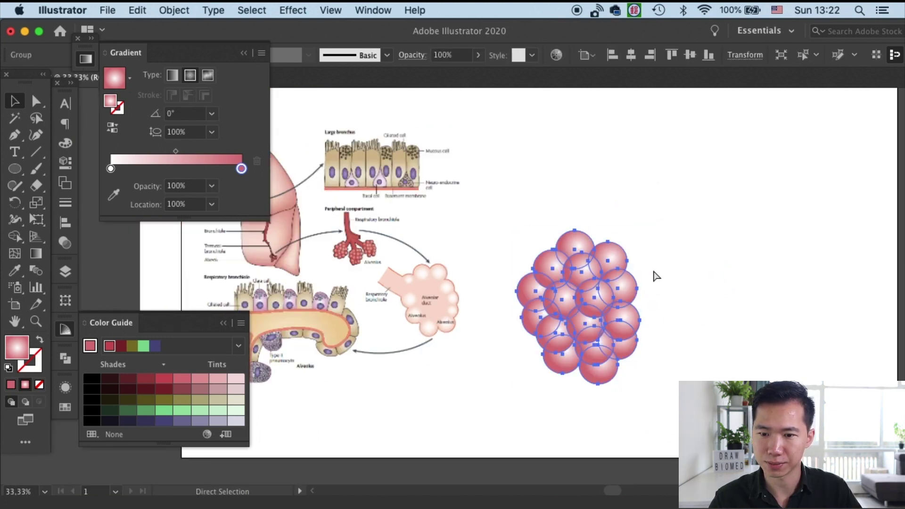
key(v)
drag(640, 229, 583, 303)
click(647, 274)
key(a)
key(super+equal)
key(super+equal)
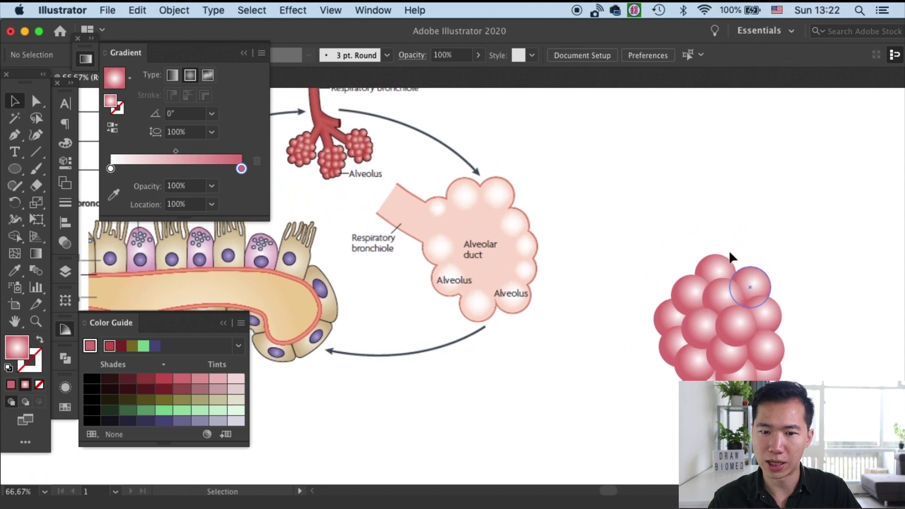
- Move the sphere cluster up and to the right, leaving room above it
drag(627, 240, 775, 383)
drag(731, 323, 761, 263)
click(734, 164)
drag(732, 129, 712, 218)
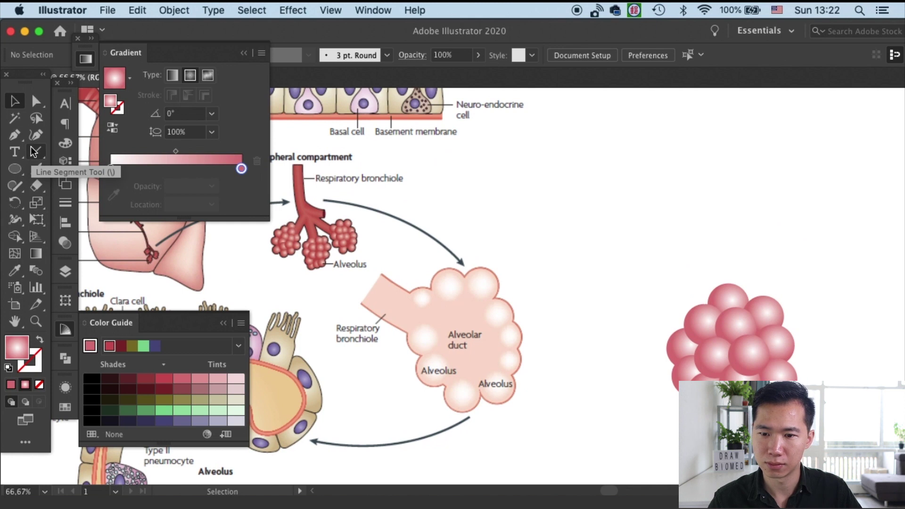
- Draw a vertical line above the cluster with a 40 pt stroke
click(34, 151)
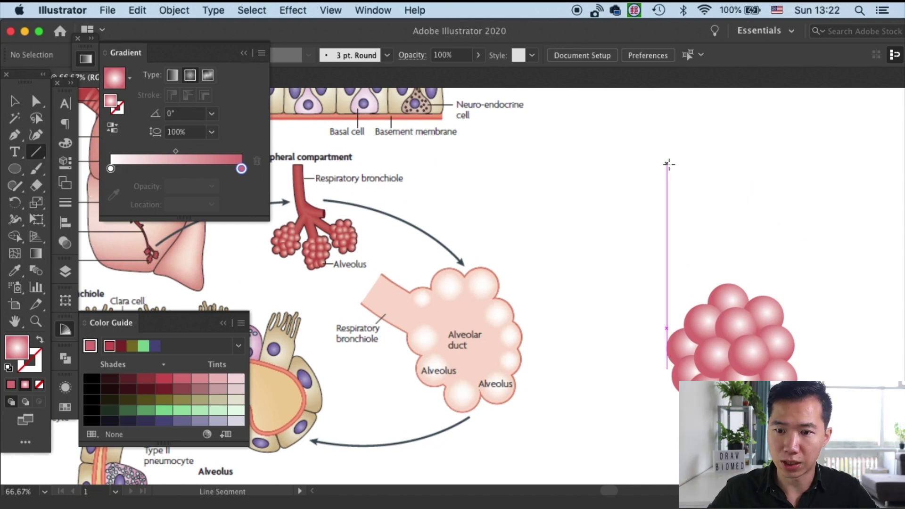
mouse_move(673, 166)
mouse_down()
mouse_move(696, 257)
mouse_move(684, 296)
mouse_up()
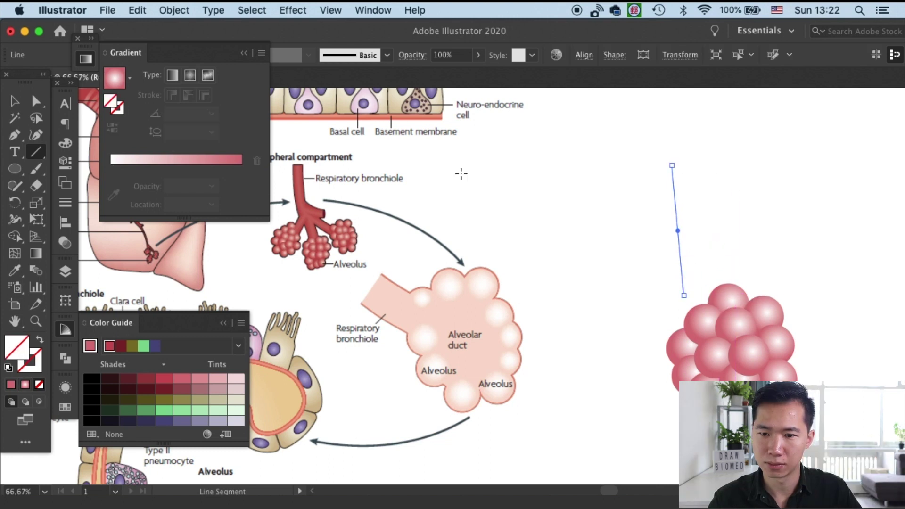
click(241, 53)
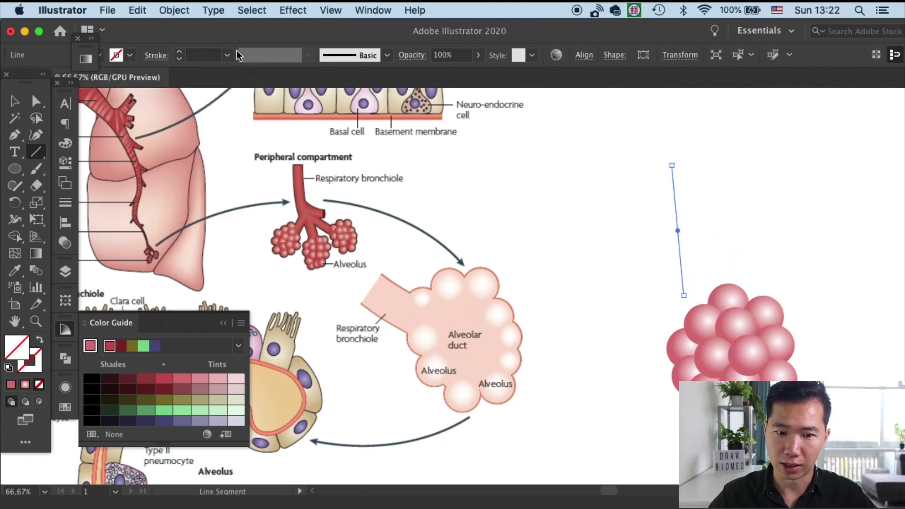
click(228, 53)
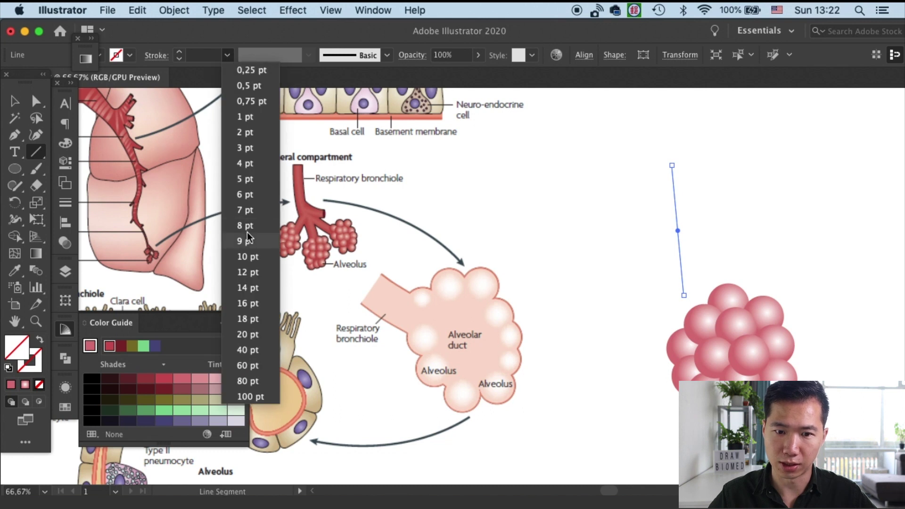
click(246, 363)
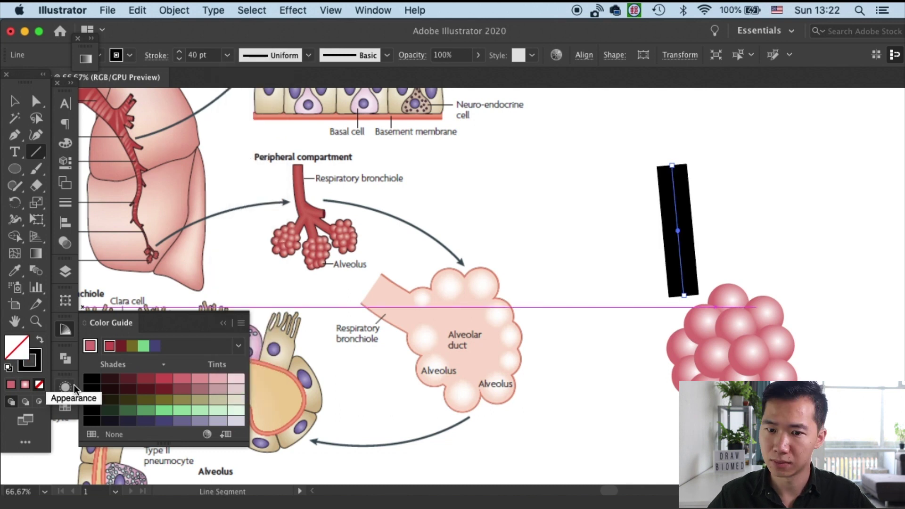
- Recolour the bar as a red stroke with no fill
click(11, 100)
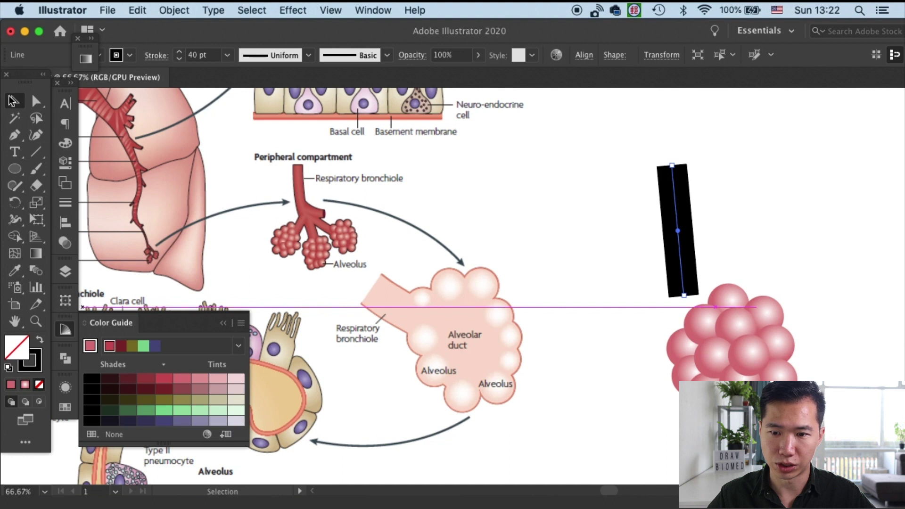
click(703, 185)
click(678, 208)
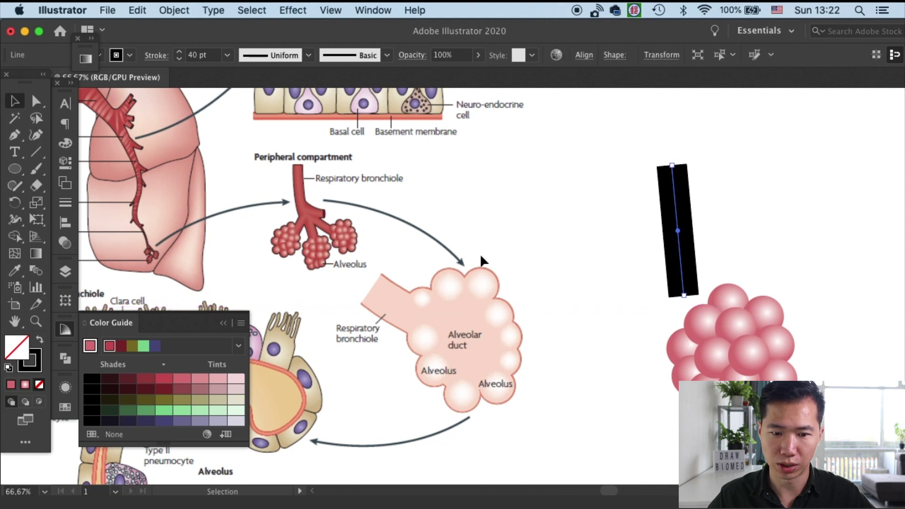
click(164, 378)
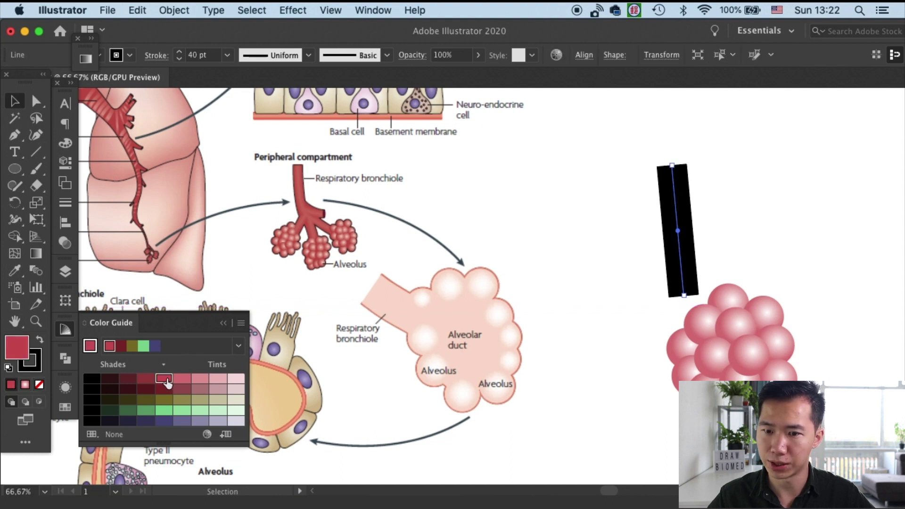
click(40, 340)
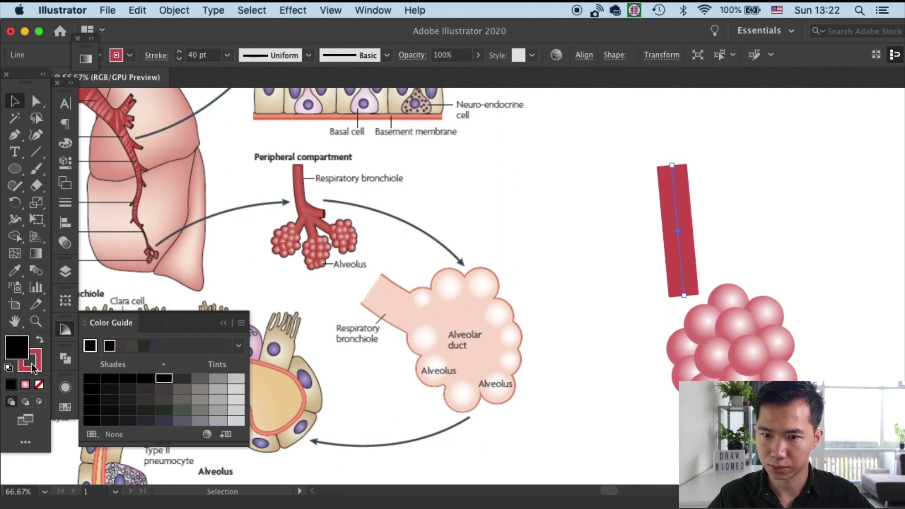
click(39, 385)
click(38, 352)
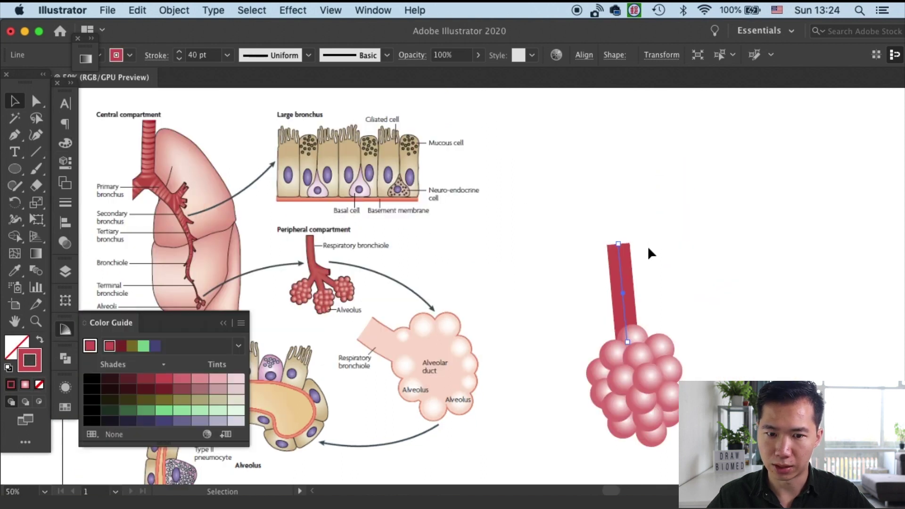
- Duplicate the red bar and rotate the copies into angled branches above the cluster
click(649, 253)
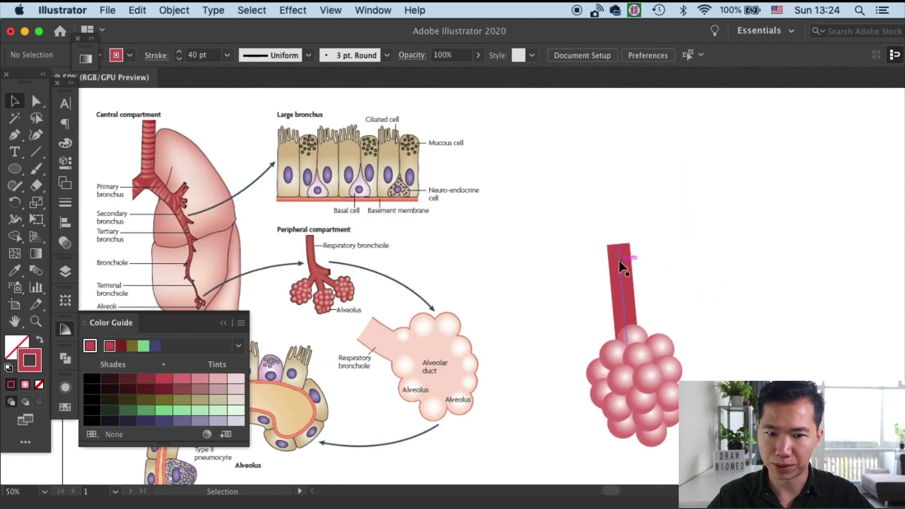
click(621, 264)
drag(620, 268, 659, 258)
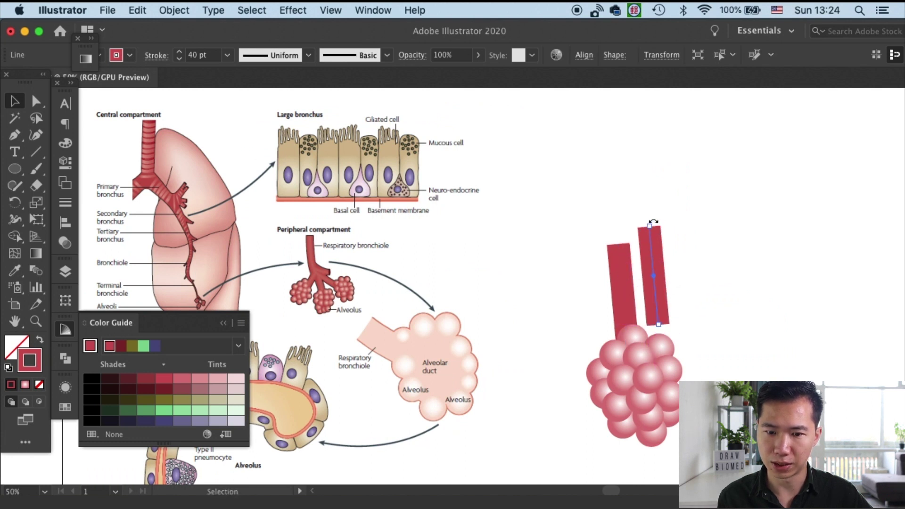
drag(654, 221, 631, 252)
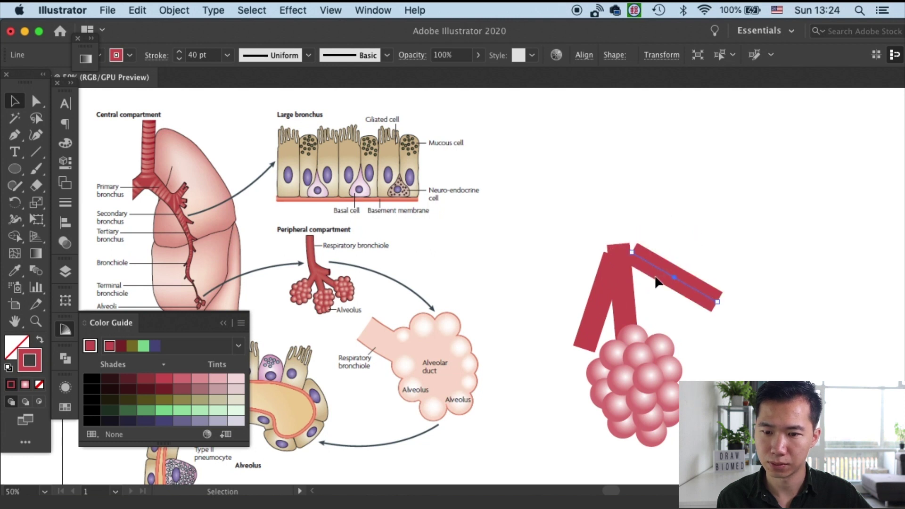
mouse_move(685, 281)
mouse_down()
mouse_move(673, 297)
mouse_move(680, 295)
mouse_up()
- Tilt and reposition the left branch, then place a copy of the middle bar above
click(697, 218)
click(619, 251)
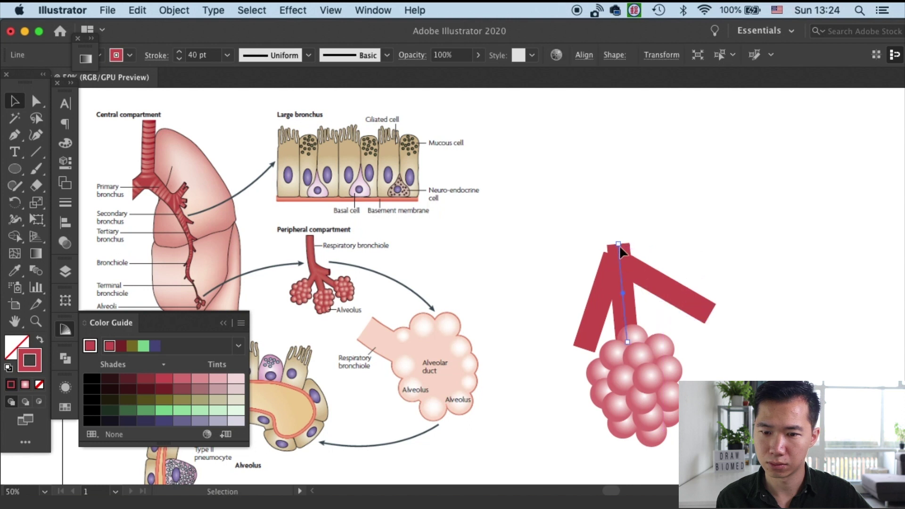
click(584, 333)
drag(579, 357, 569, 349)
mouse_move(606, 288)
mouse_down()
mouse_move(599, 288)
mouse_move(605, 295)
mouse_up()
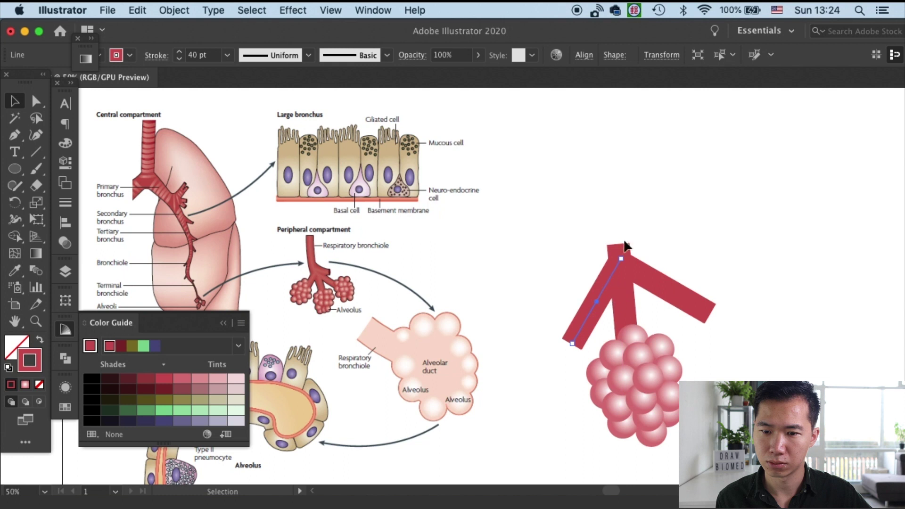
click(646, 213)
drag(620, 253, 573, 122)
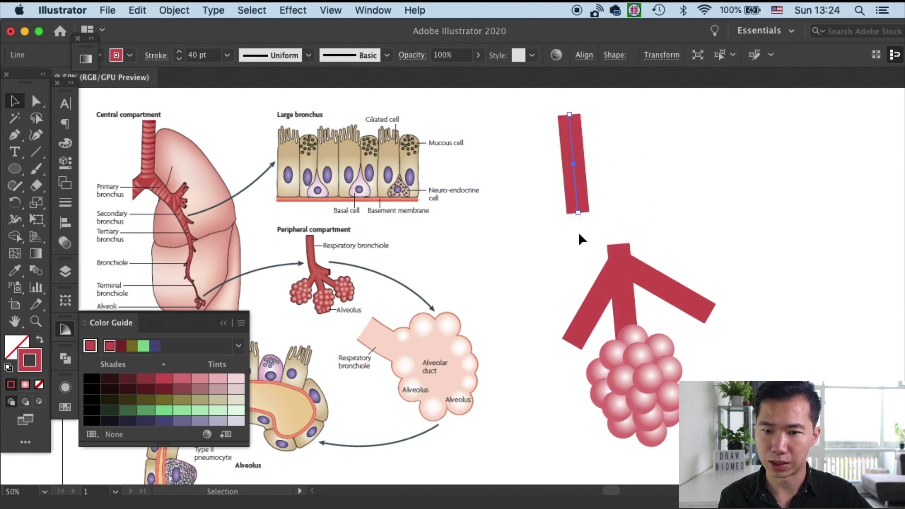
- Pull the top bar's lower end to the junction and smooth it into a curved trunk
key(a)
drag(578, 213, 619, 255)
click(141, 54)
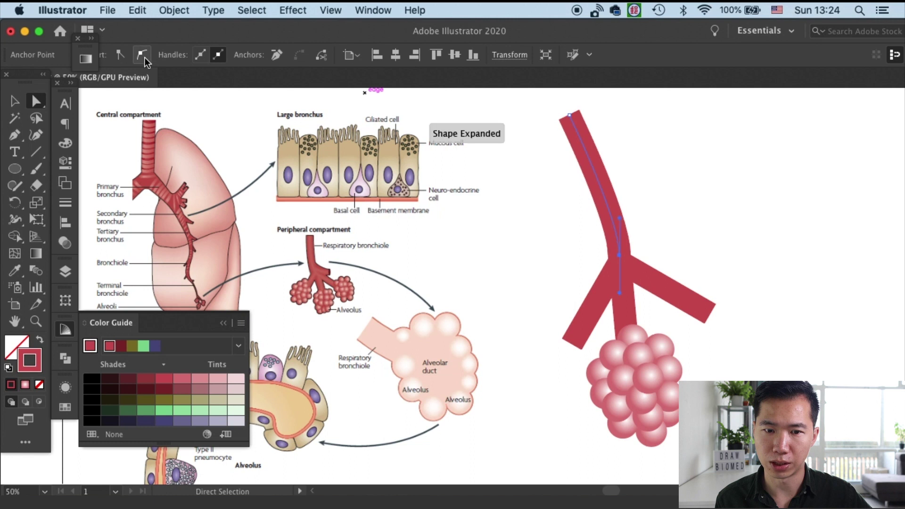
drag(620, 218, 583, 229)
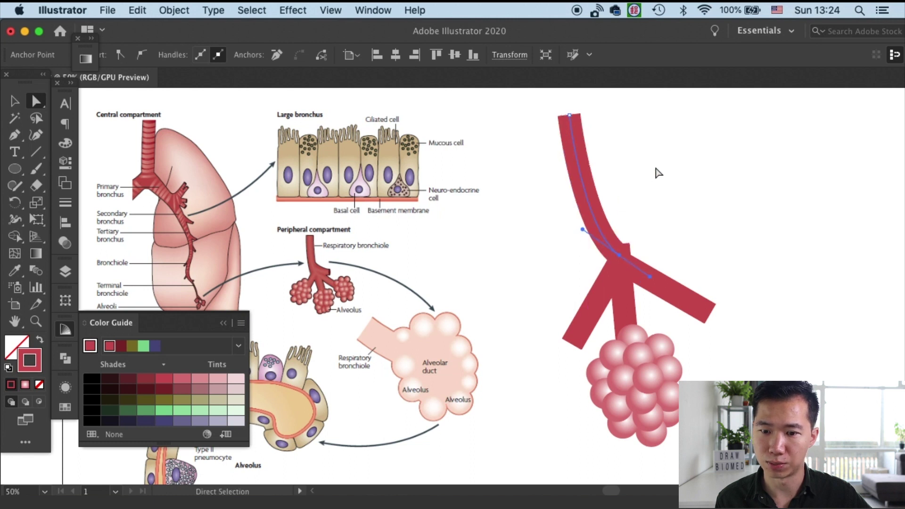
click(668, 219)
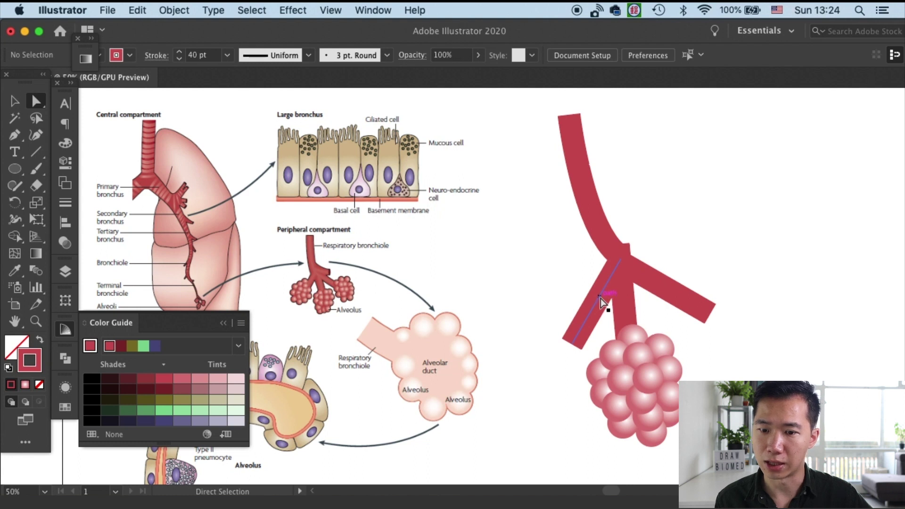
- Lower the middle branch's top end and the junction point to refine the trunk curve
key(v)
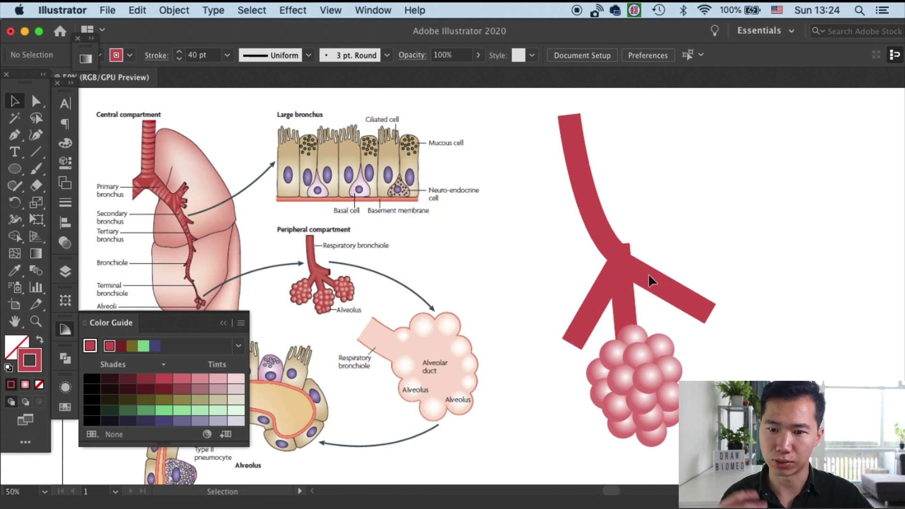
click(622, 311)
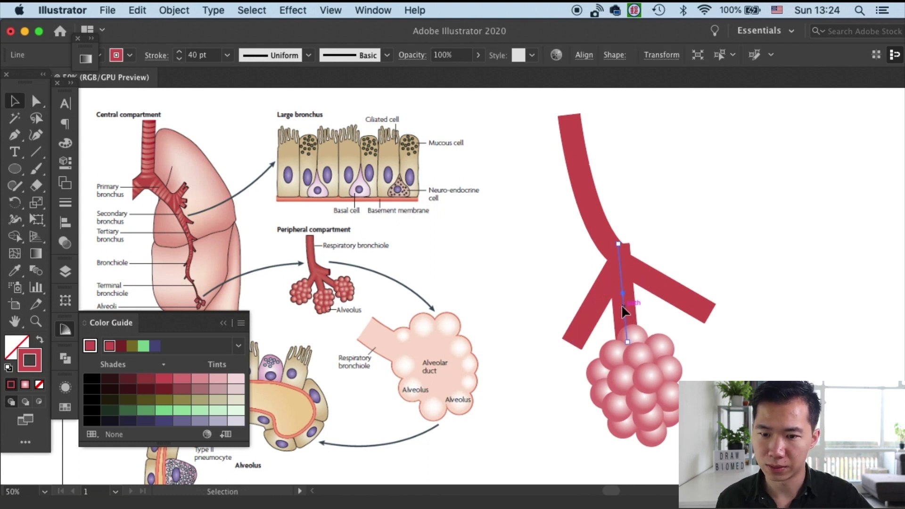
key(a)
click(618, 244)
drag(618, 247, 617, 253)
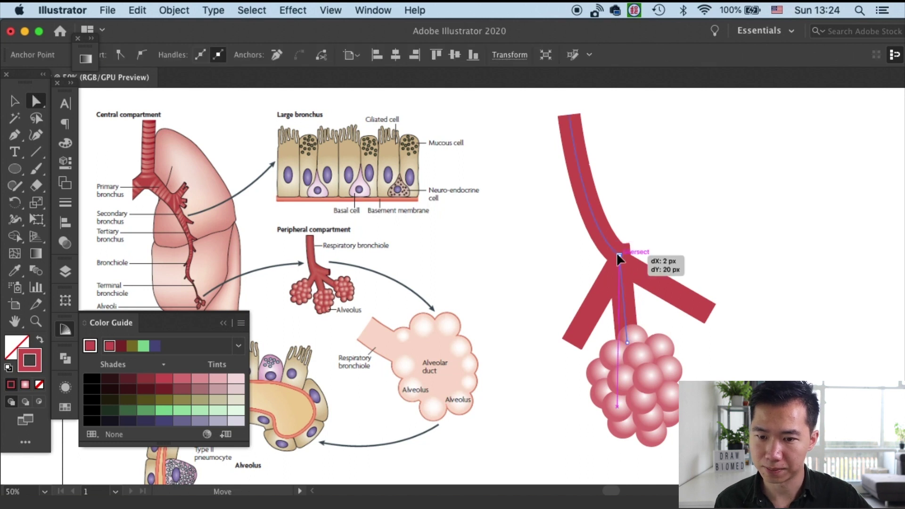
click(633, 237)
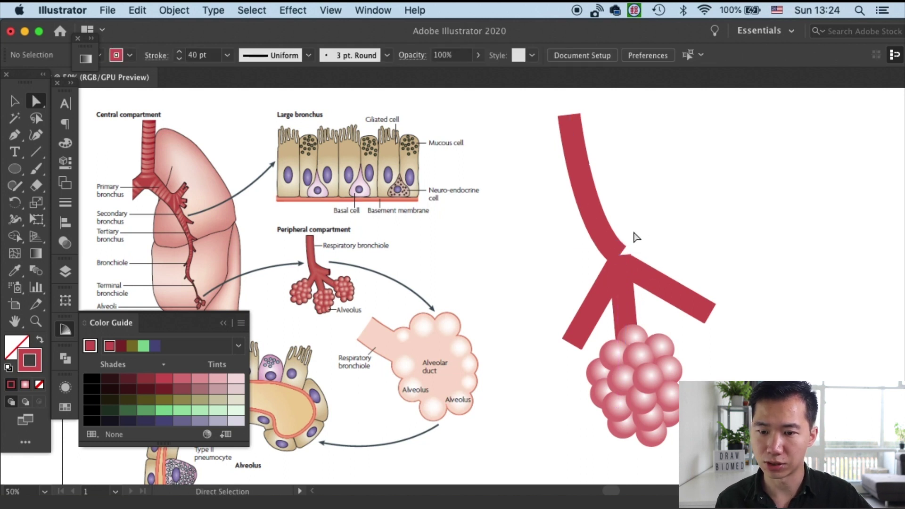
click(619, 254)
drag(622, 258, 621, 267)
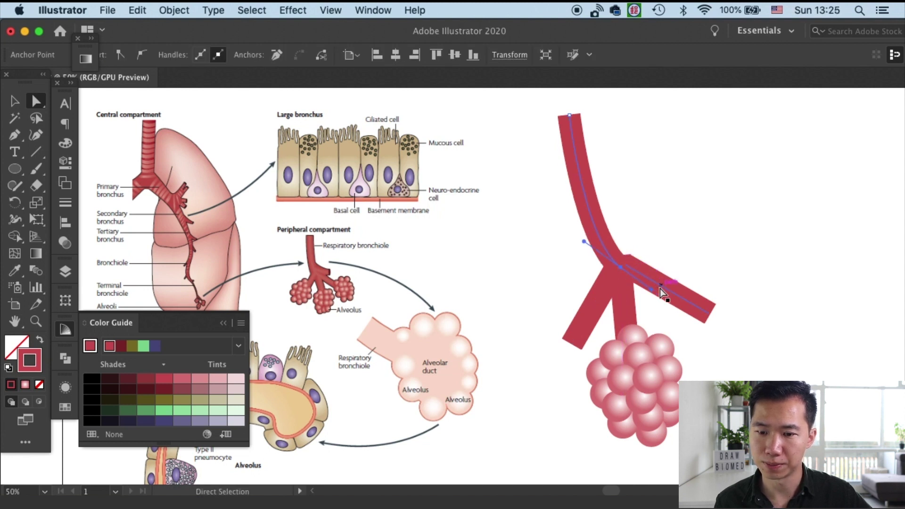
- Try adding an anchor point on the right branch, then undo it
click(661, 289)
key(c)
key(plus)
click(666, 288)
key(ctrl+z)
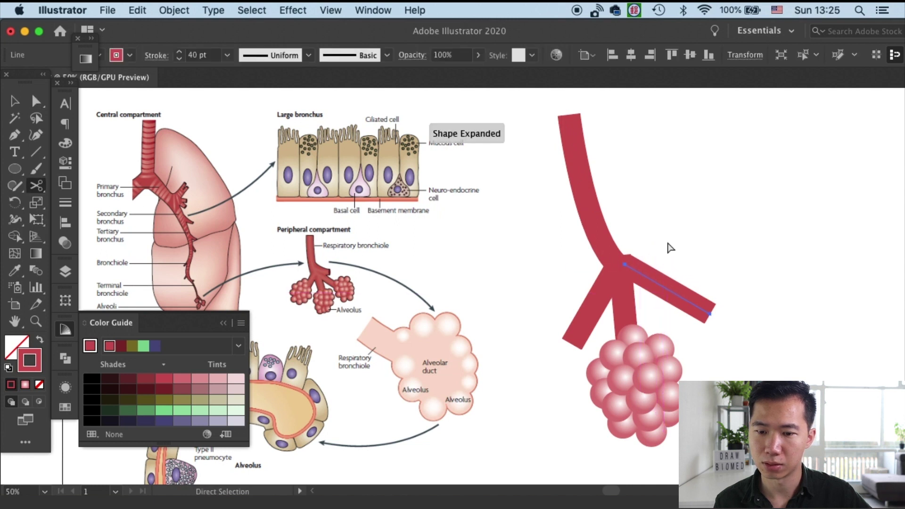
click(649, 284)
key(ctrl+z)
key(c)
key(v)
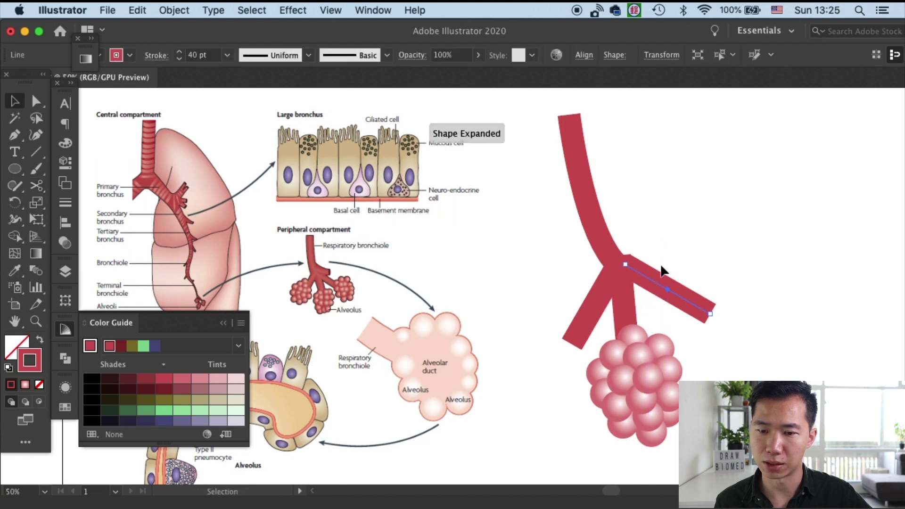
- Duplicate the right branch, smooth its upper end, and rotate the copy roughly horizontal
drag(655, 272, 625, 233)
key(a)
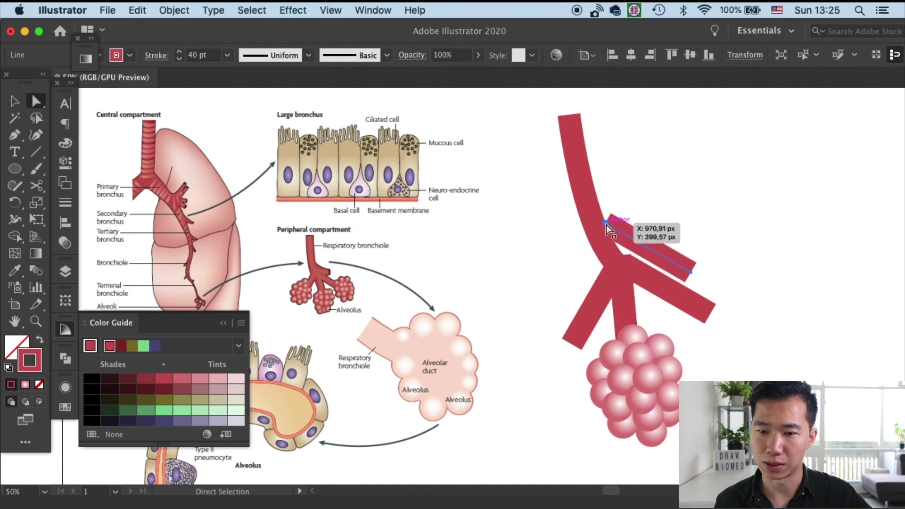
click(607, 225)
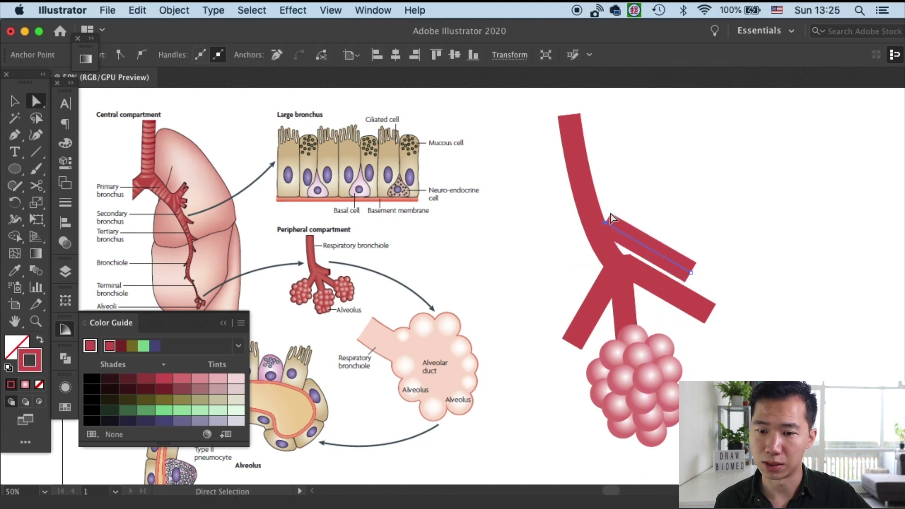
click(141, 55)
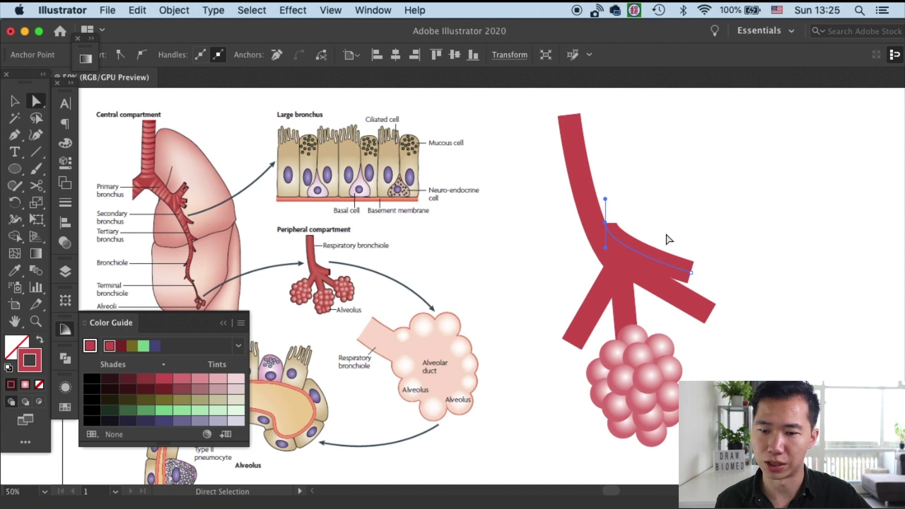
key(v)
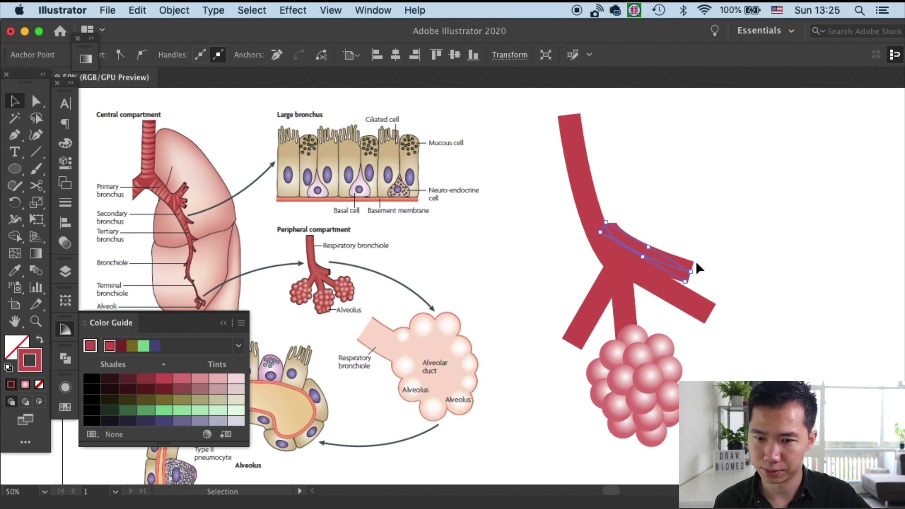
drag(697, 268, 704, 258)
click(723, 220)
- Duplicate an alveoli cluster and shift the copy slightly to the right
key(a)
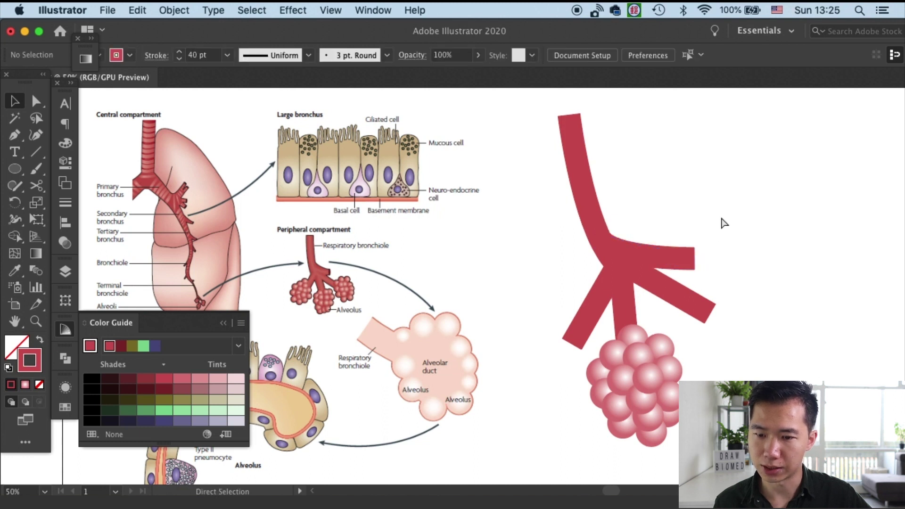
key(v)
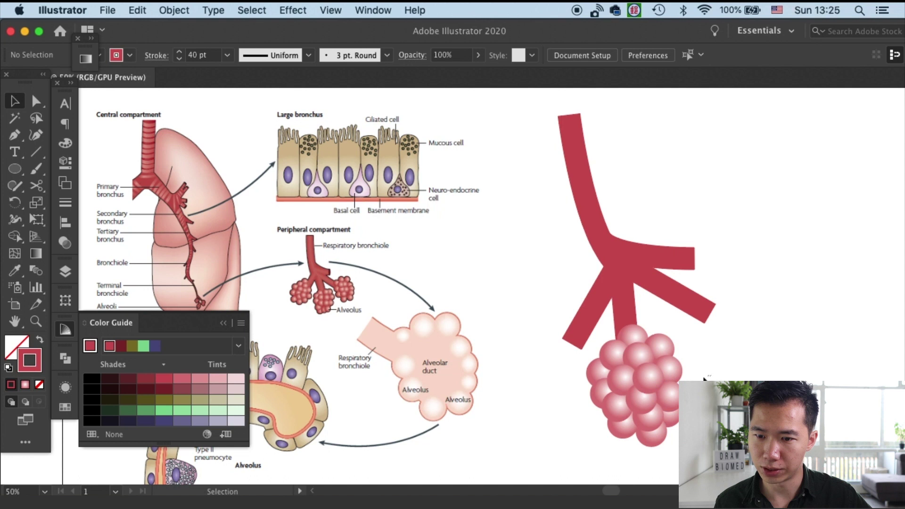
click(618, 437)
drag(665, 377, 564, 346)
drag(625, 314, 641, 311)
click(739, 211)
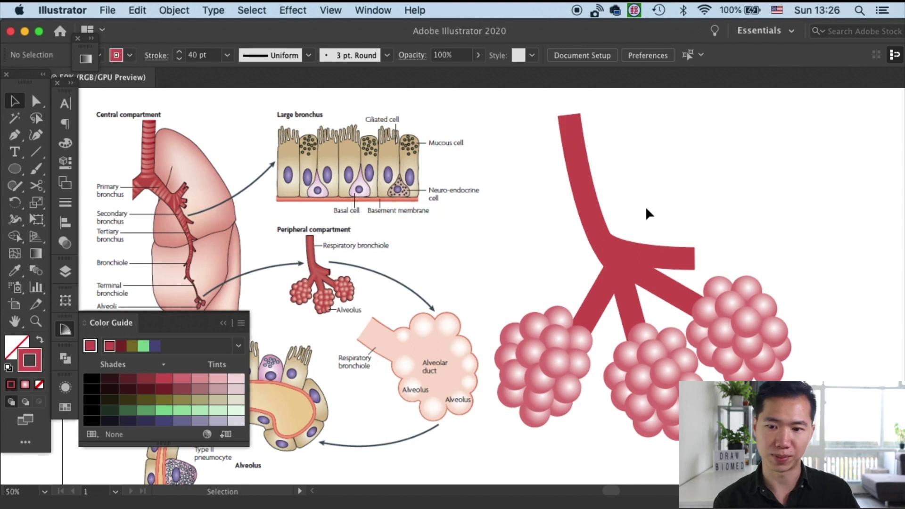
- Shorten the horizontal branch's right end and nudge both clusters closer to the branches
drag(757, 325, 766, 315)
key(a)
drag(695, 258, 675, 258)
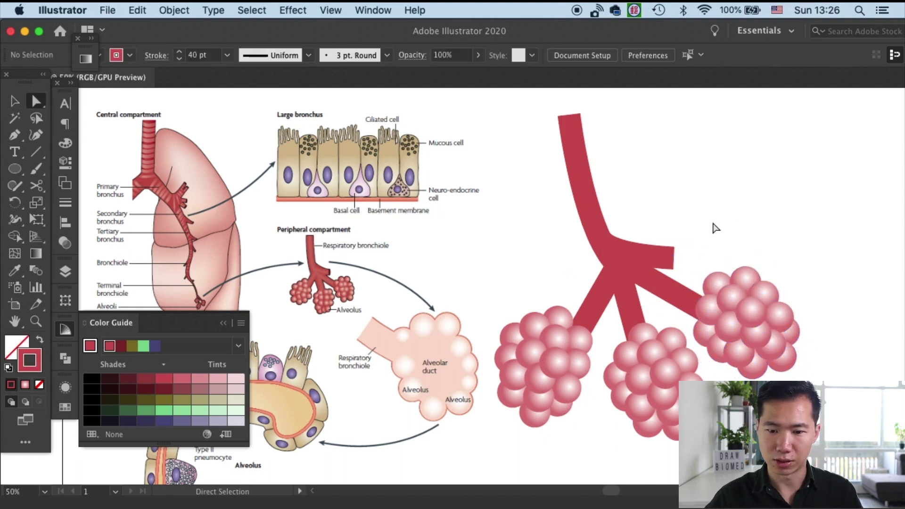
key(v)
drag(543, 358, 550, 354)
click(728, 194)
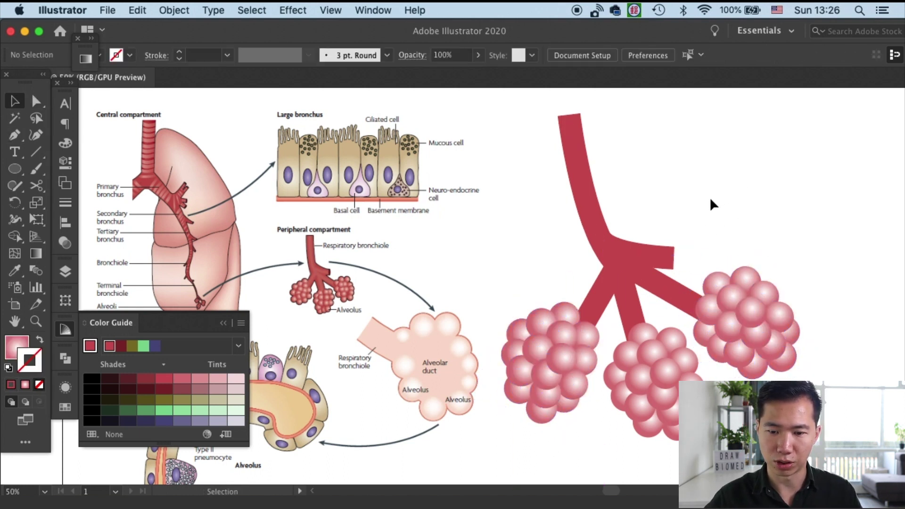
- Select all branches and clusters and Alt-drag a copy to the right
drag(748, 225, 556, 429)
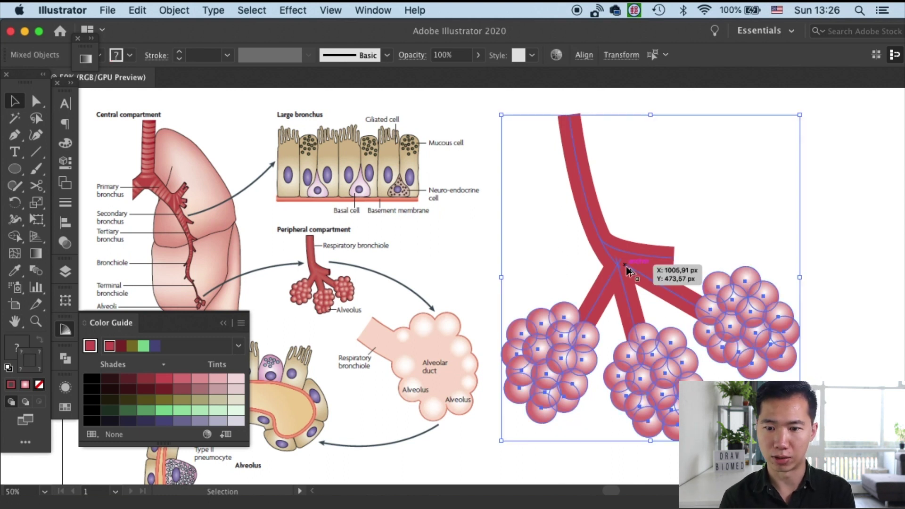
drag(657, 265, 833, 229)
scroll(707, 236, right, 5)
scroll(707, 235, up, 2)
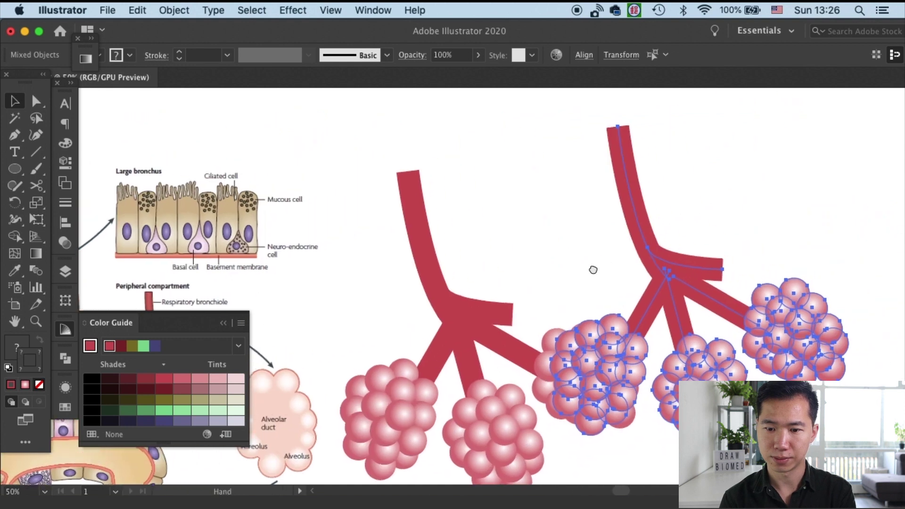
drag(689, 278, 760, 228)
- Place the copy beside the original and fill its alveoli circles with black
drag(667, 226, 576, 275)
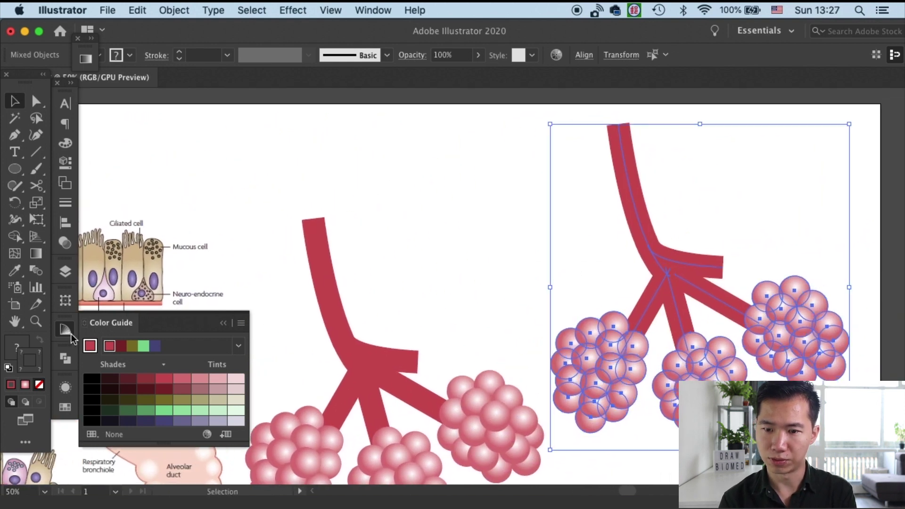
click(13, 352)
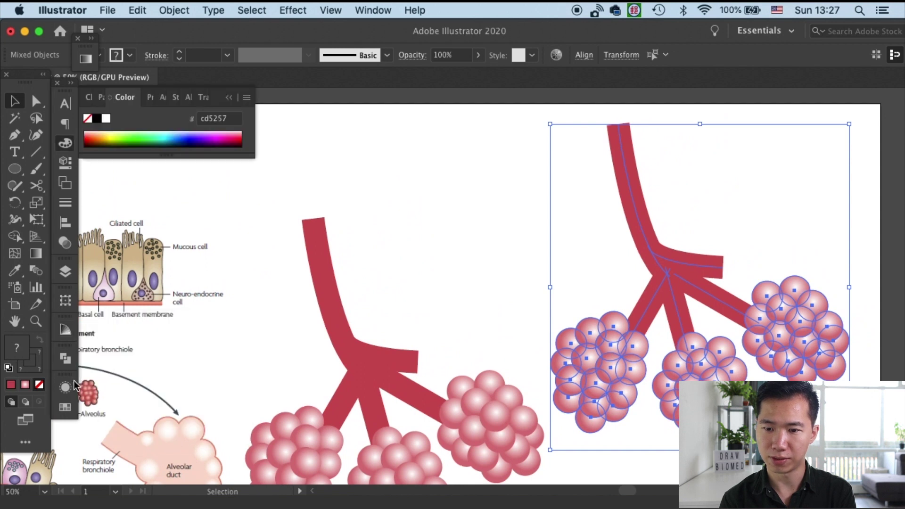
click(97, 118)
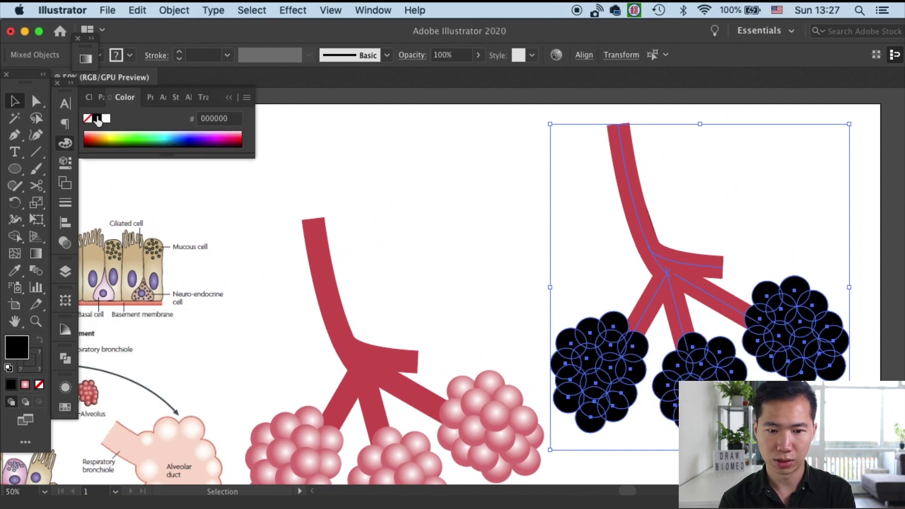
click(521, 239)
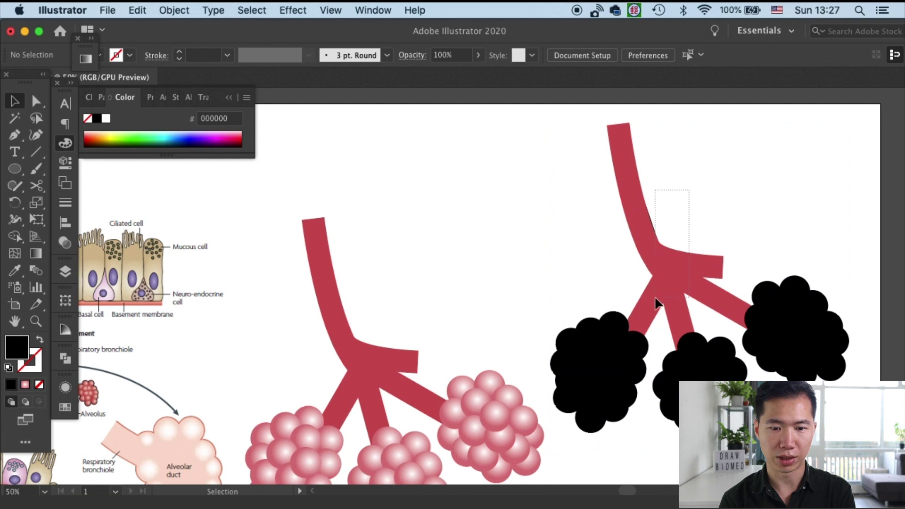
- Make the copied bronchi path a black stroke with no fill
click(669, 262)
click(681, 193)
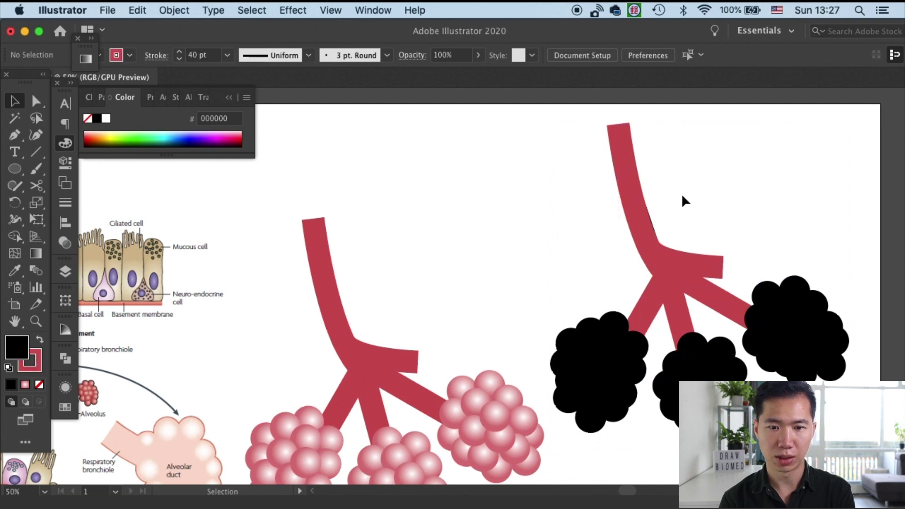
click(655, 305)
click(40, 341)
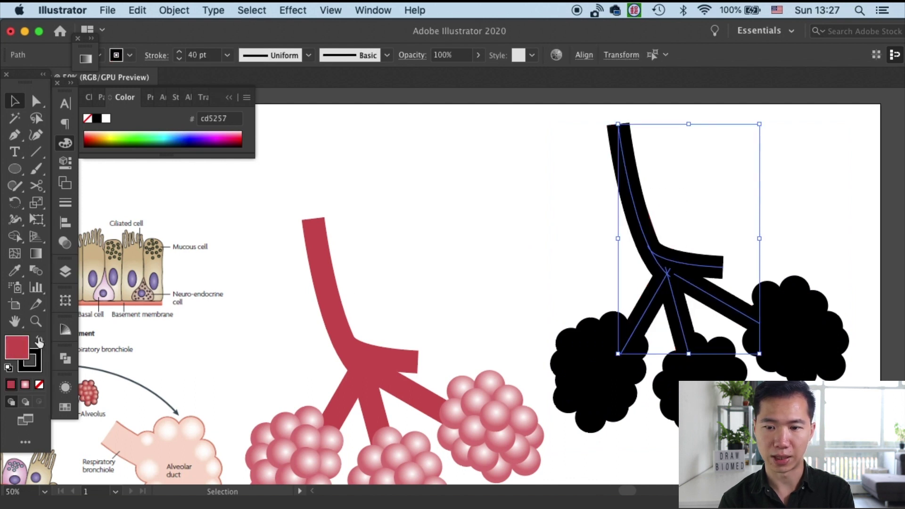
click(39, 385)
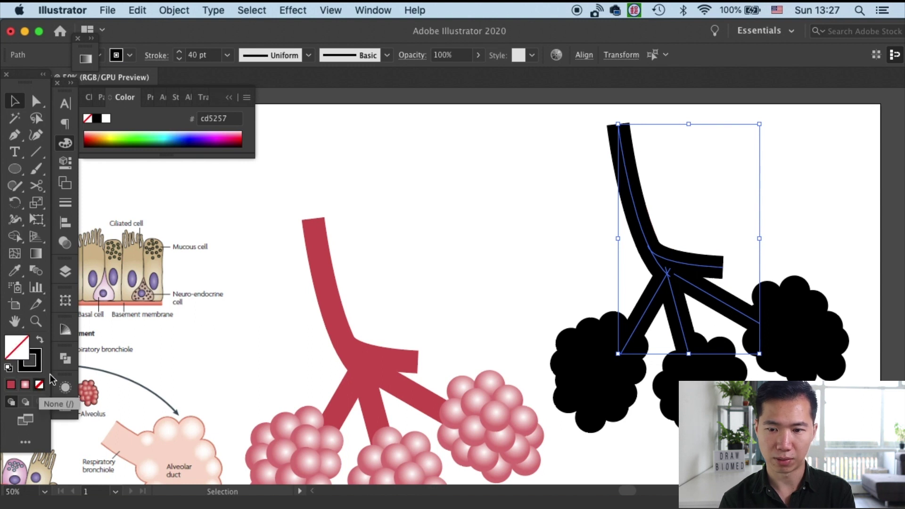
click(733, 209)
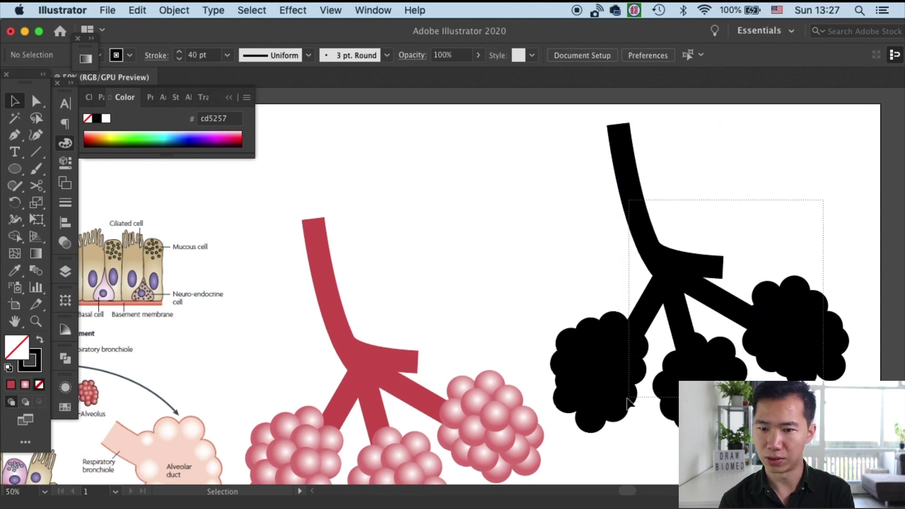
click(660, 373)
drag(723, 197, 661, 316)
- Expand only the stroke of the copied bronchi path into a filled shape
click(175, 10)
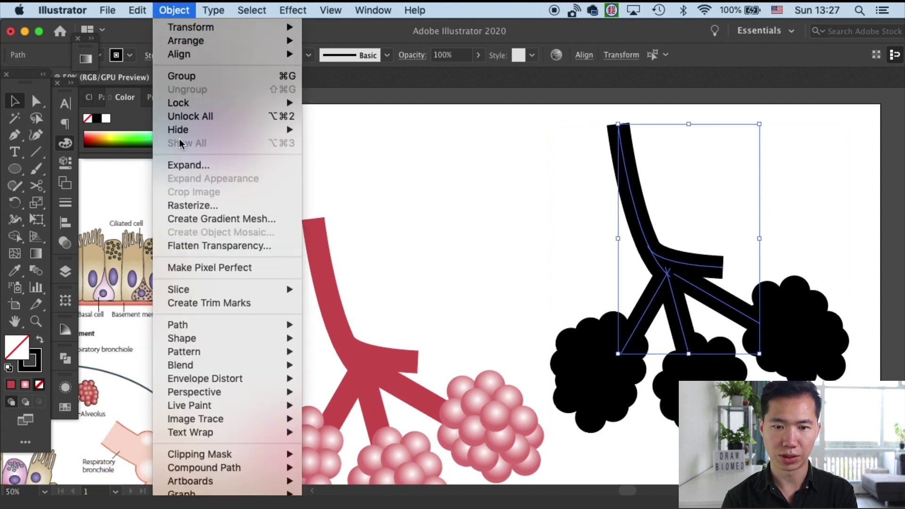
click(224, 161)
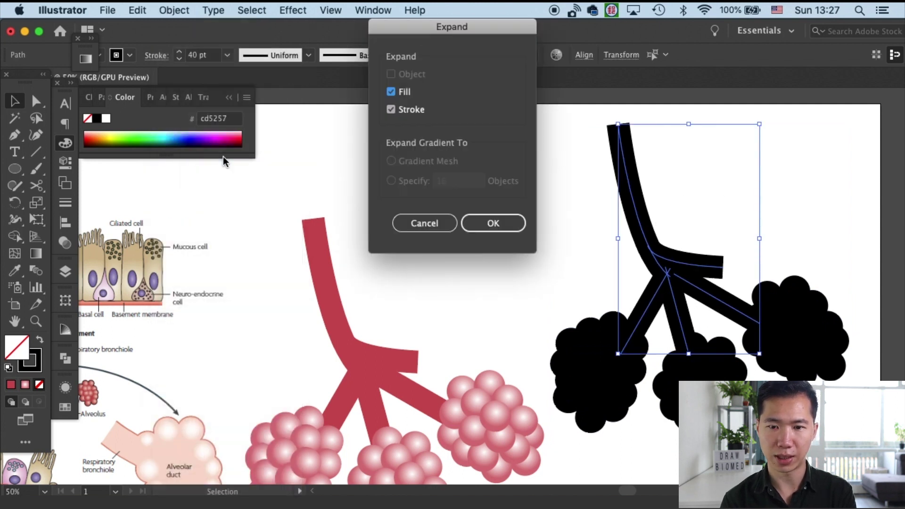
click(404, 92)
click(493, 224)
click(548, 224)
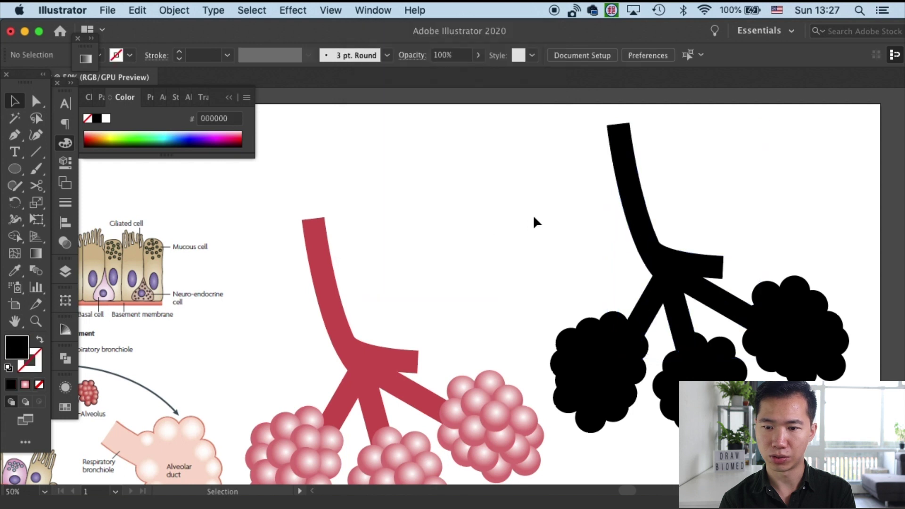
- Unite all the black shapes with Pathfinder and swap the fill into a thin outline stroke
drag(812, 194, 625, 395)
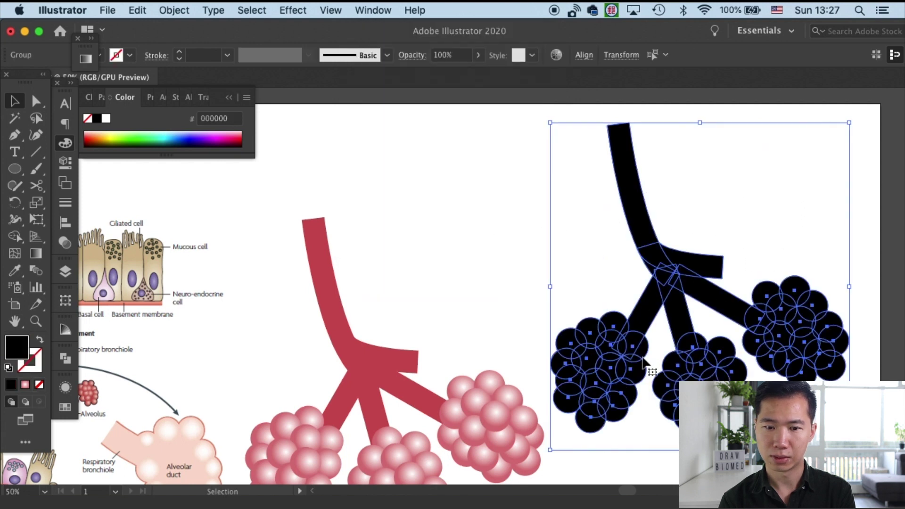
click(65, 359)
click(93, 389)
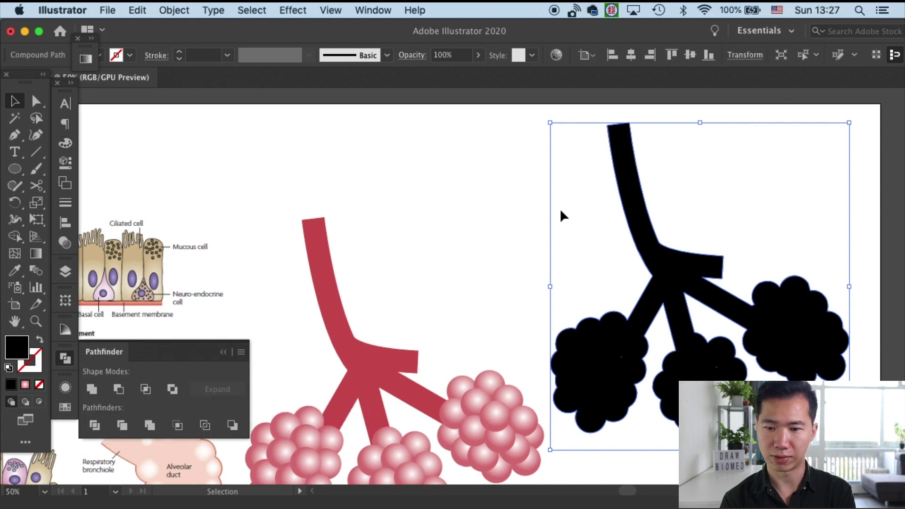
click(560, 222)
click(654, 258)
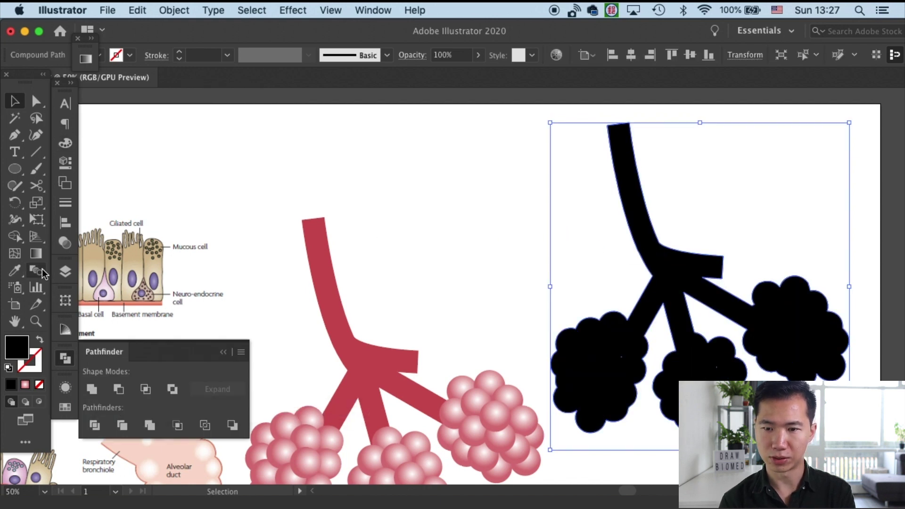
click(39, 339)
click(556, 244)
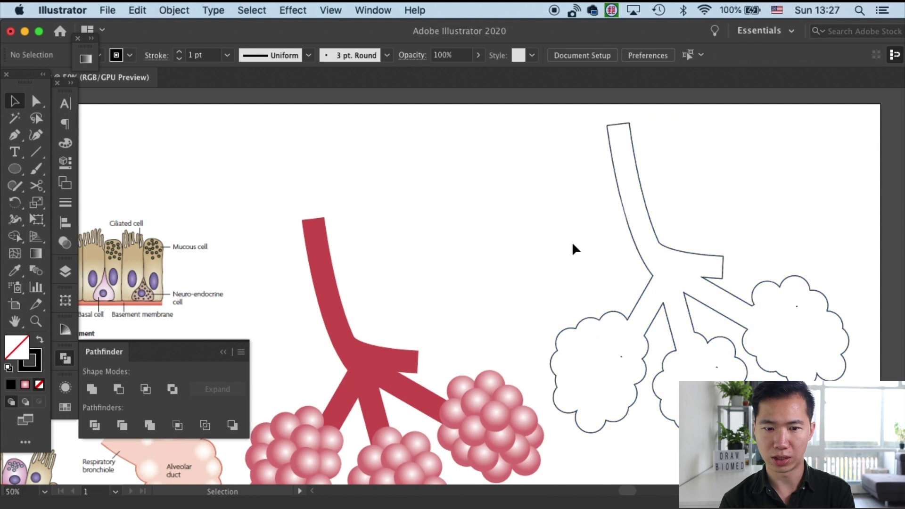
drag(556, 245, 677, 165)
- Give the outline shape a dark grey stroke from Swatches, keeping its fill unchanged
click(768, 175)
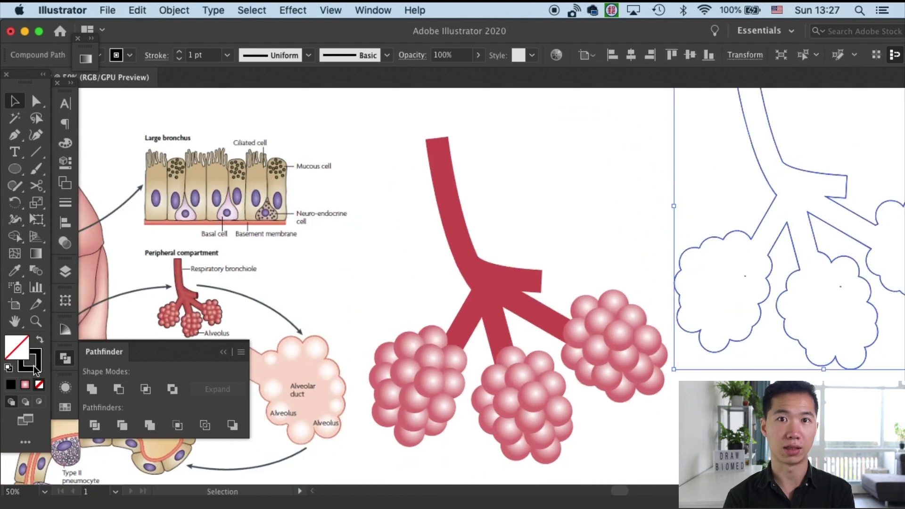
click(65, 407)
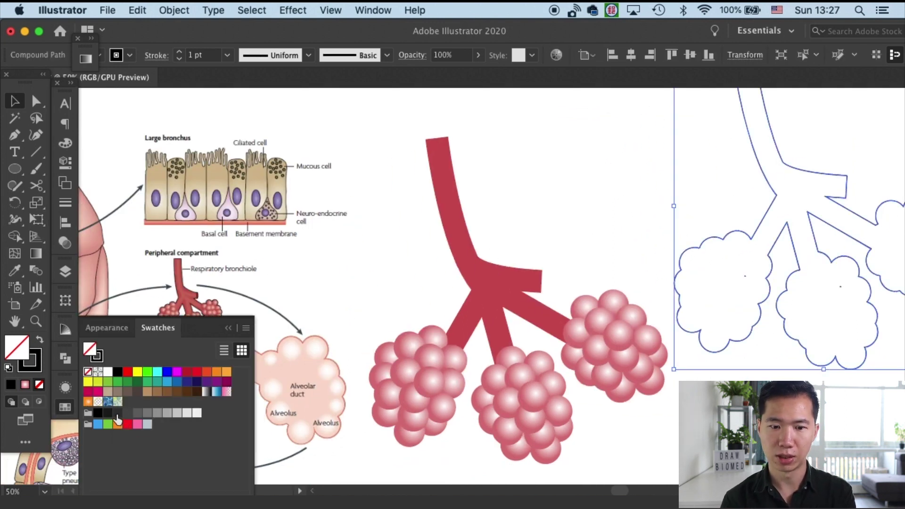
click(119, 418)
key(super+z)
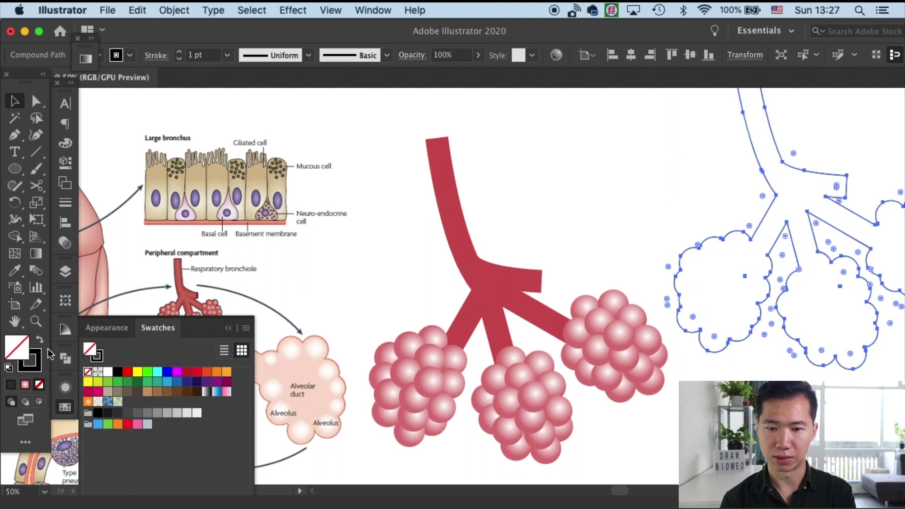
click(39, 361)
click(65, 405)
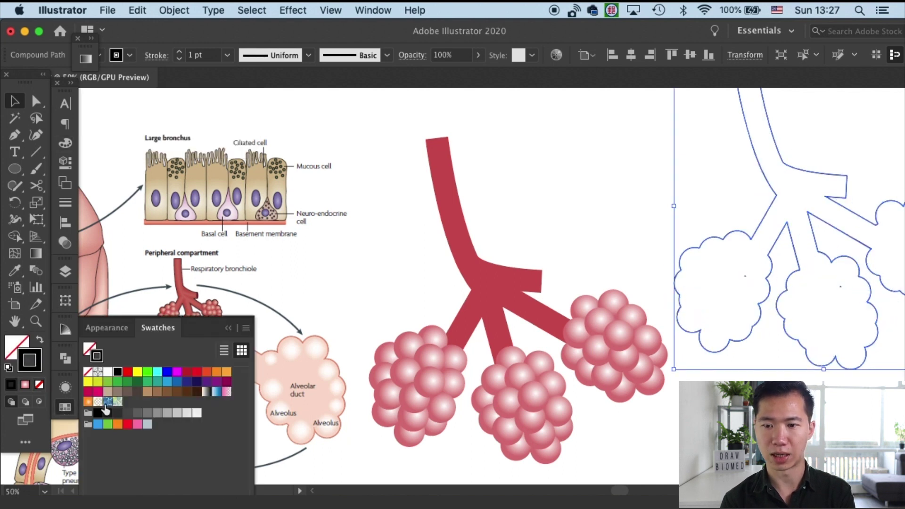
click(118, 413)
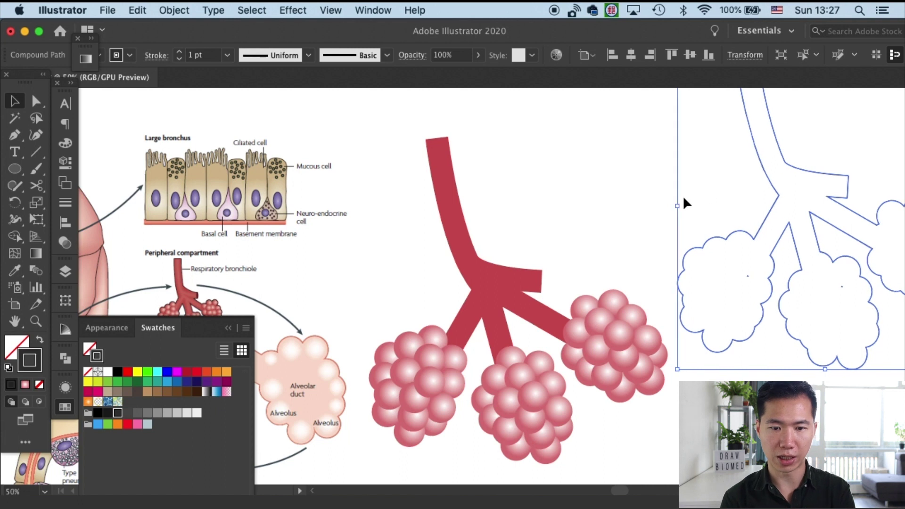
- Lay the outline over the original bronchiole with a 2 pt outside-aligned stroke, then save
click(726, 186)
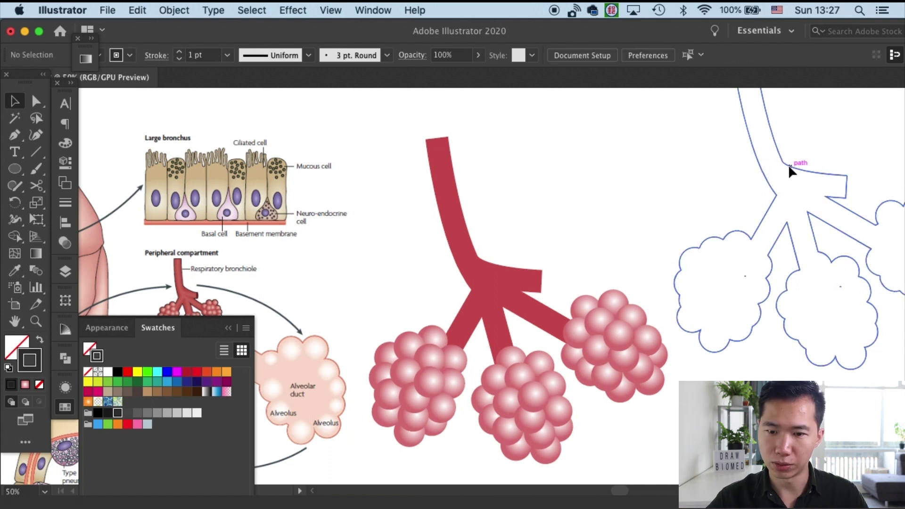
drag(790, 166, 486, 260)
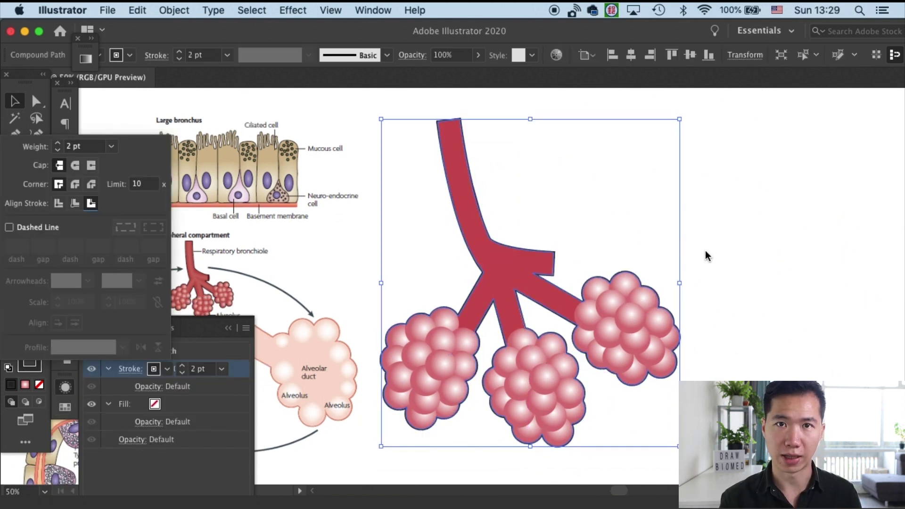
click(706, 251)
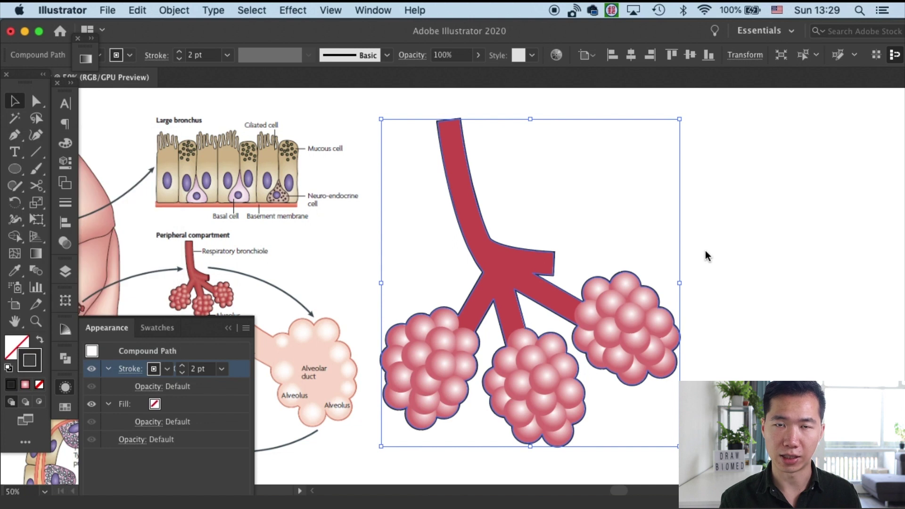
click(709, 283)
key(super+s)
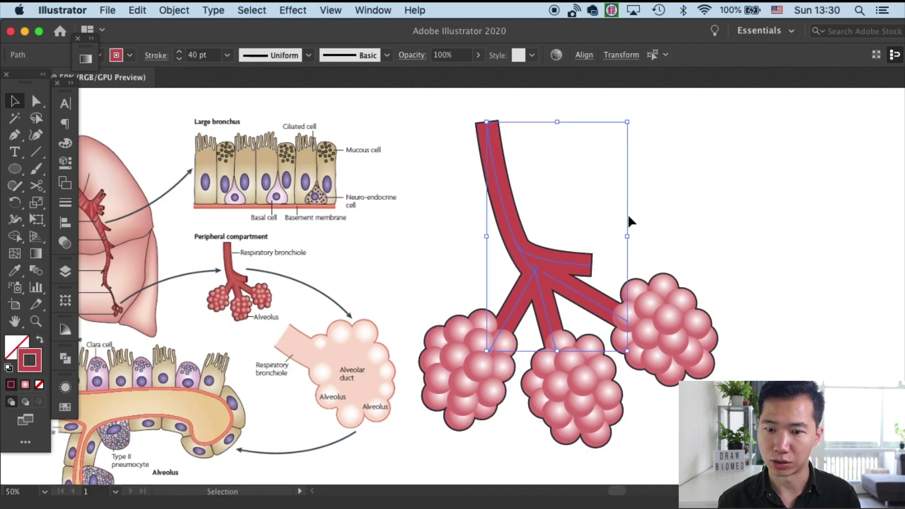
- Paste a duplicate of the bronchus path off to the top right and set its stroke to 16 pt
click(655, 222)
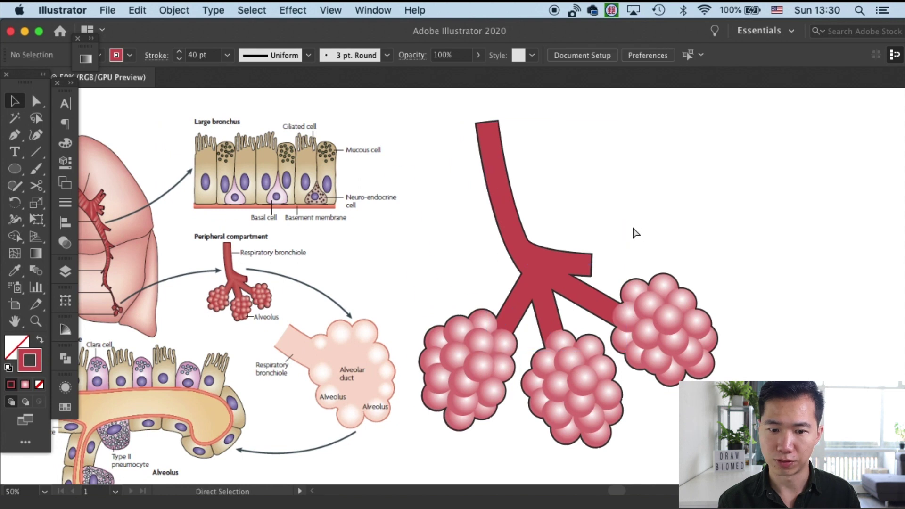
key(super+v)
drag(443, 300, 761, 215)
click(227, 56)
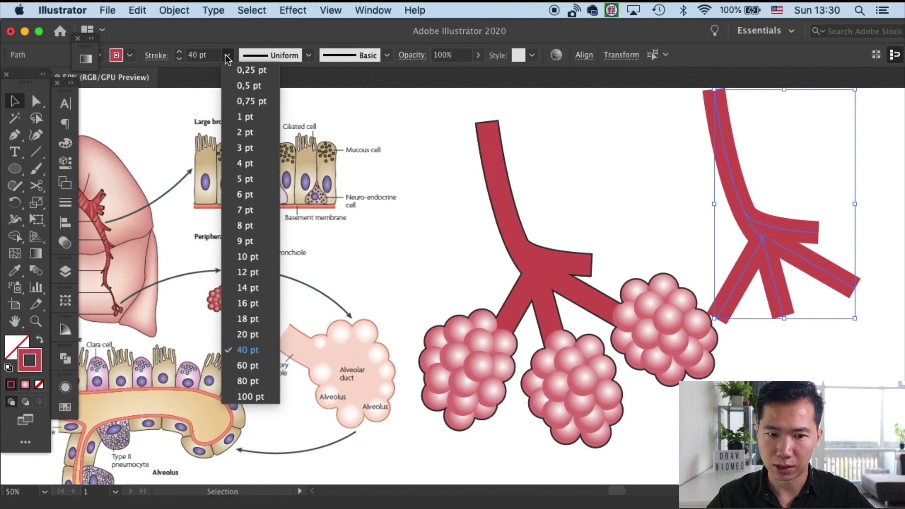
click(246, 304)
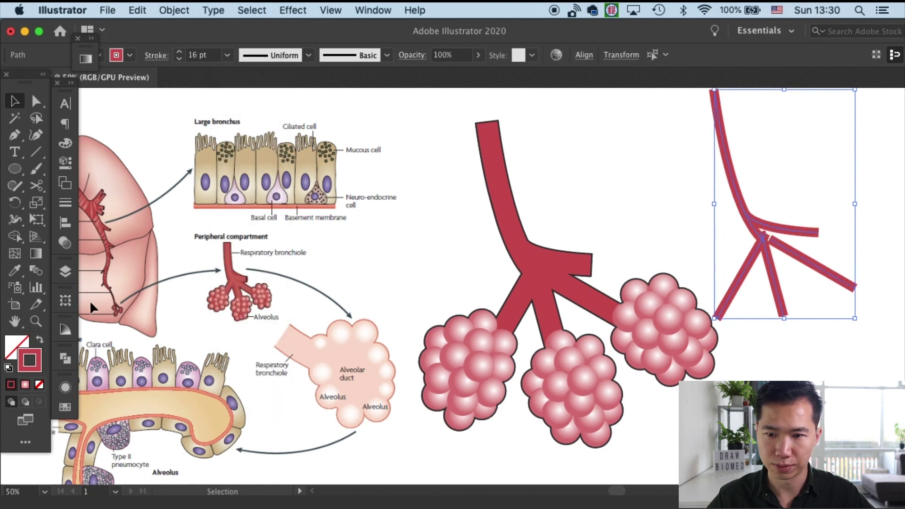
- Colour the duplicate's stroke pink using a tint from the Color Guide
click(64, 408)
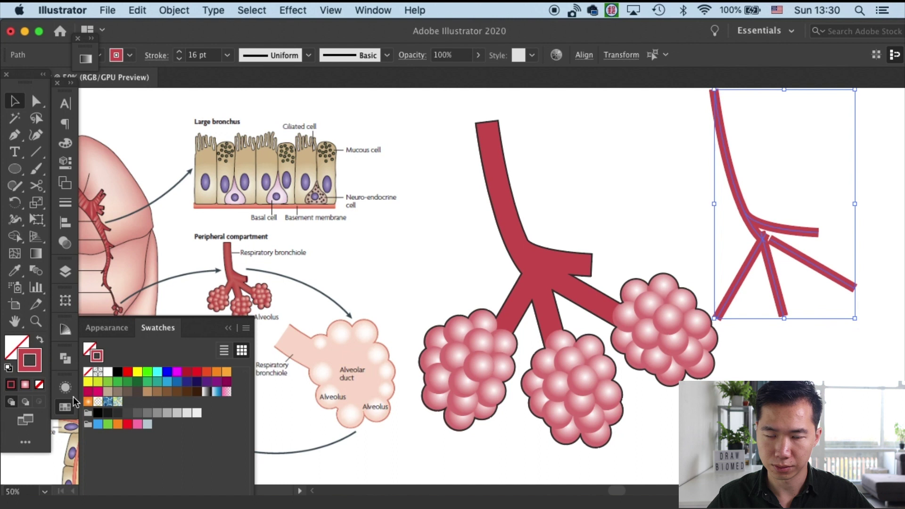
click(66, 331)
click(90, 347)
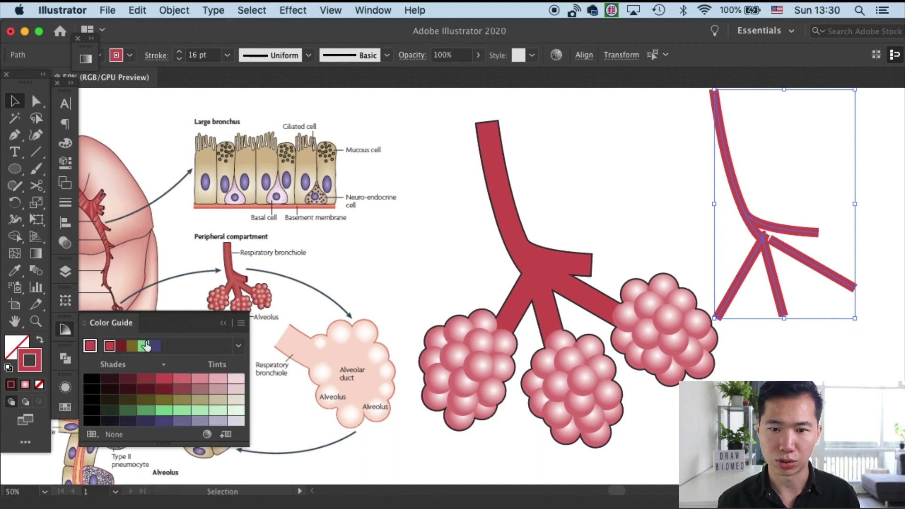
click(200, 380)
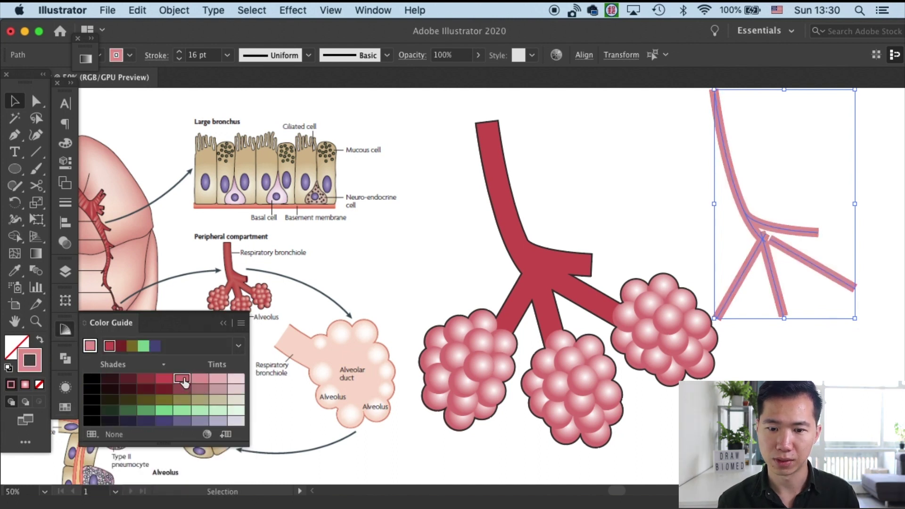
click(182, 379)
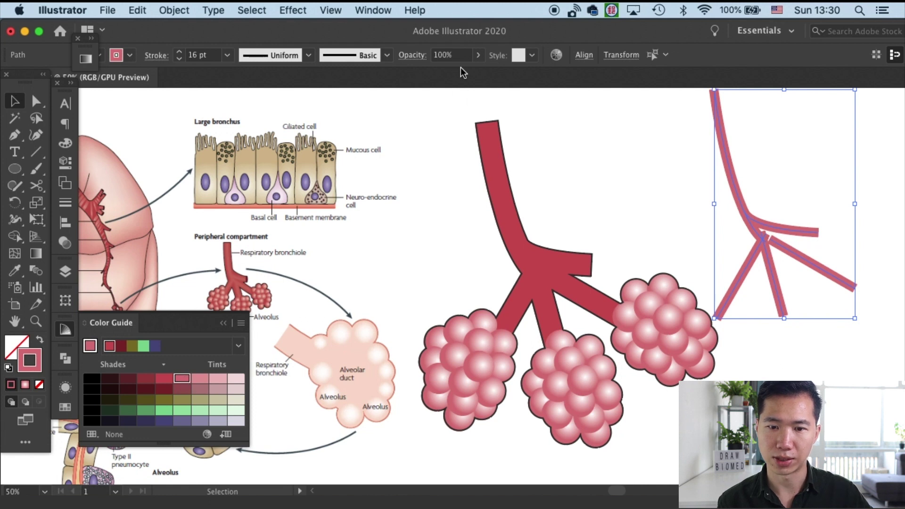
- Apply a 5 px Gaussian Blur effect to the pink copy
click(295, 12)
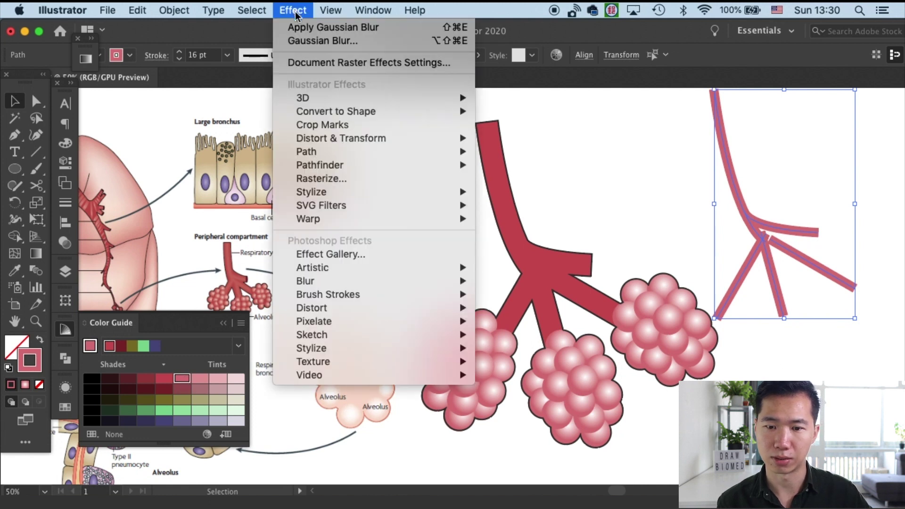
mouse_move(459, 281)
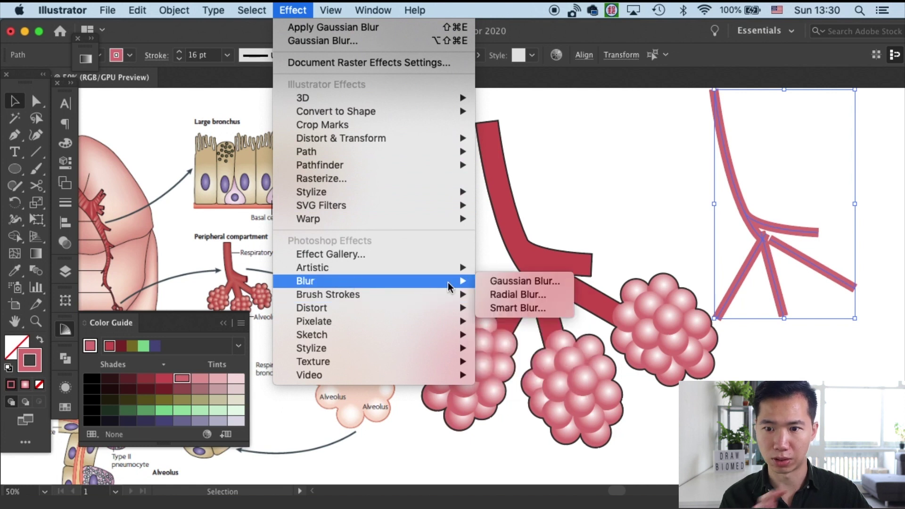
click(496, 286)
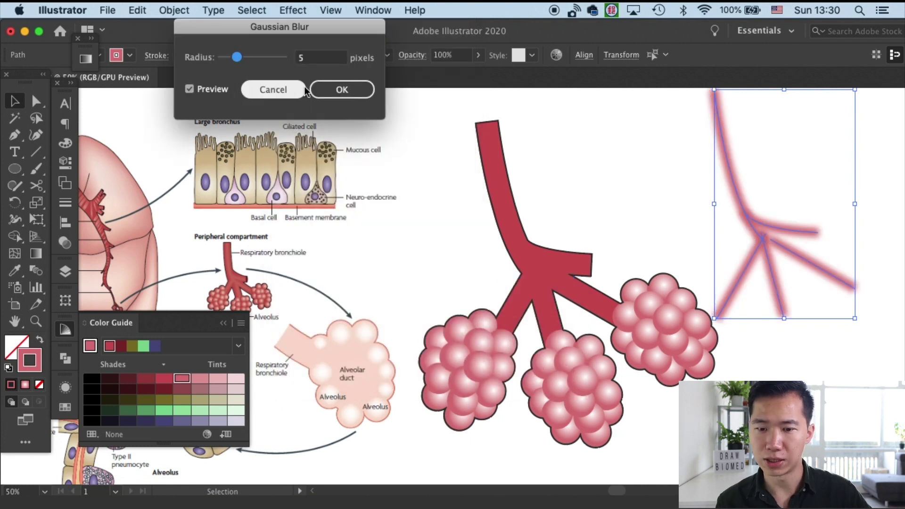
click(343, 90)
- Position the blurred pink highlight precisely over the red bronchus tubes
drag(734, 187, 503, 222)
key(Right)
key(Right)
key(Right)
key(Right)
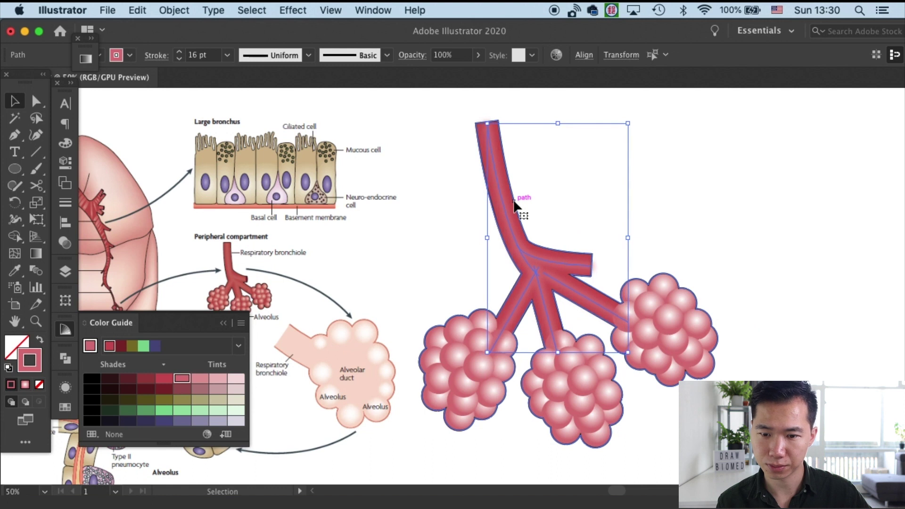
key(Up)
key(Up)
key(Up)
key(Up)
key(Right)
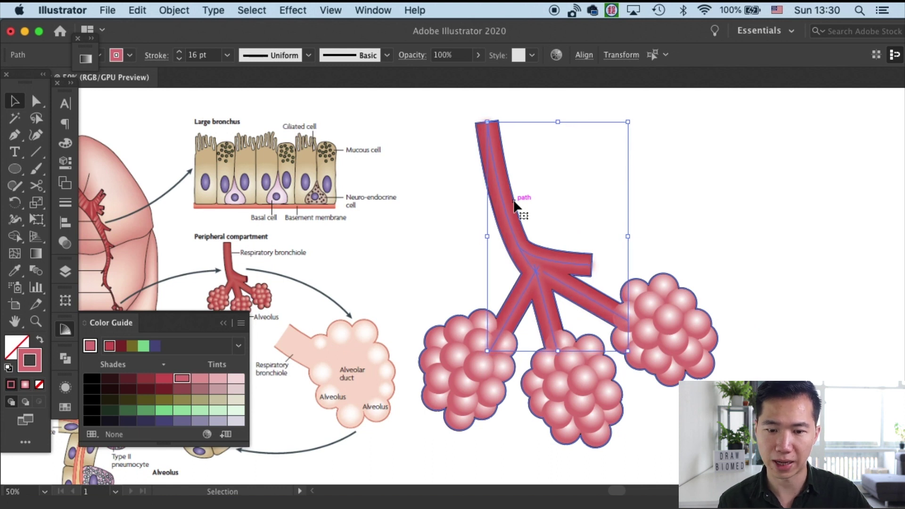
key(Left)
key(Left)
key(Left)
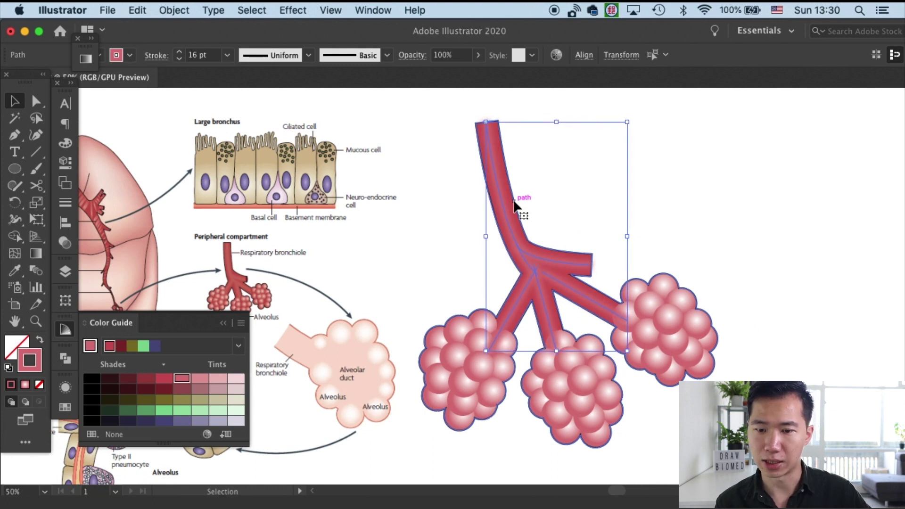
key(Right)
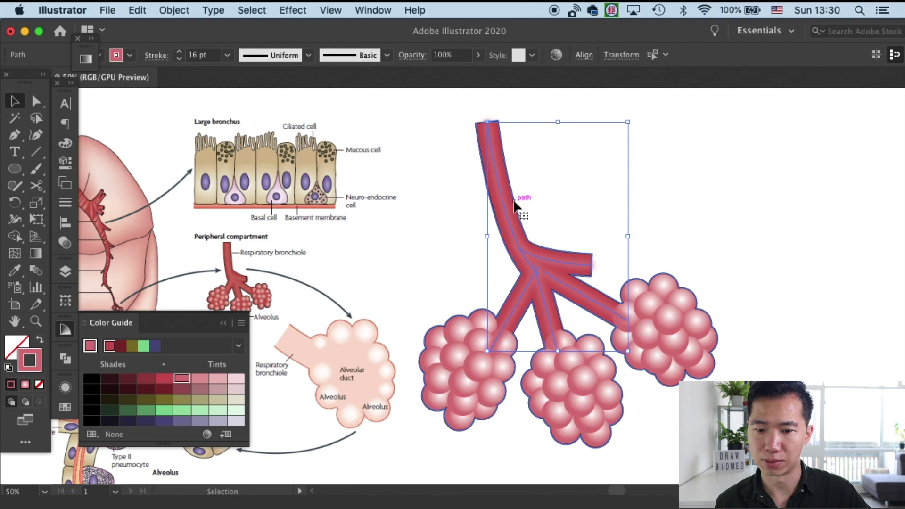
click(667, 222)
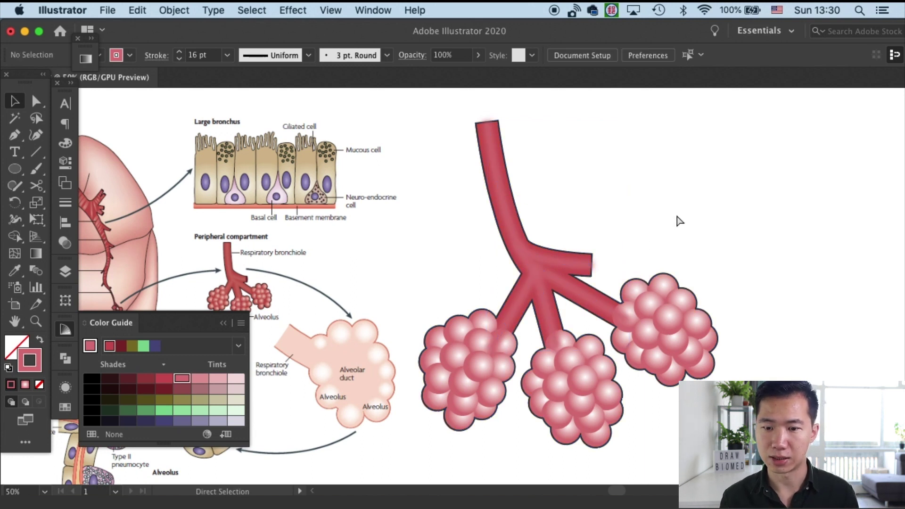
key(super+s)
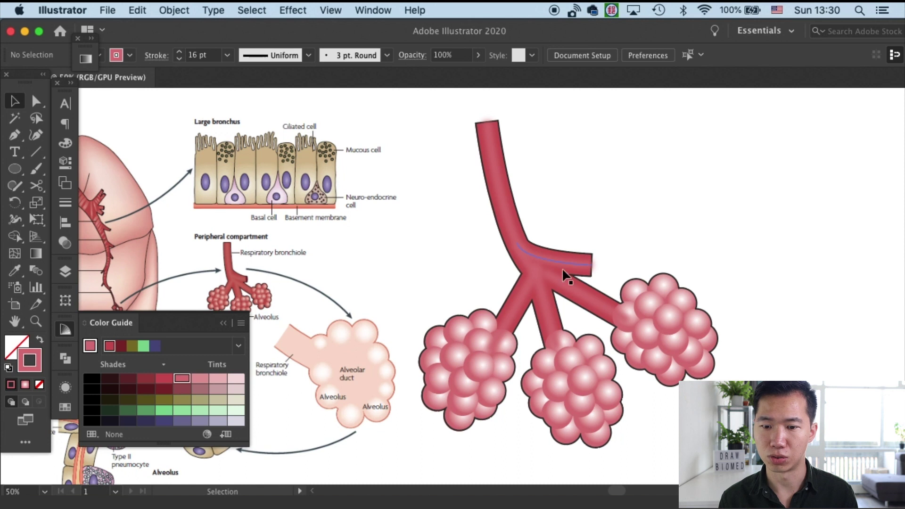
click(471, 373)
key(super)
click(587, 389)
click(672, 331)
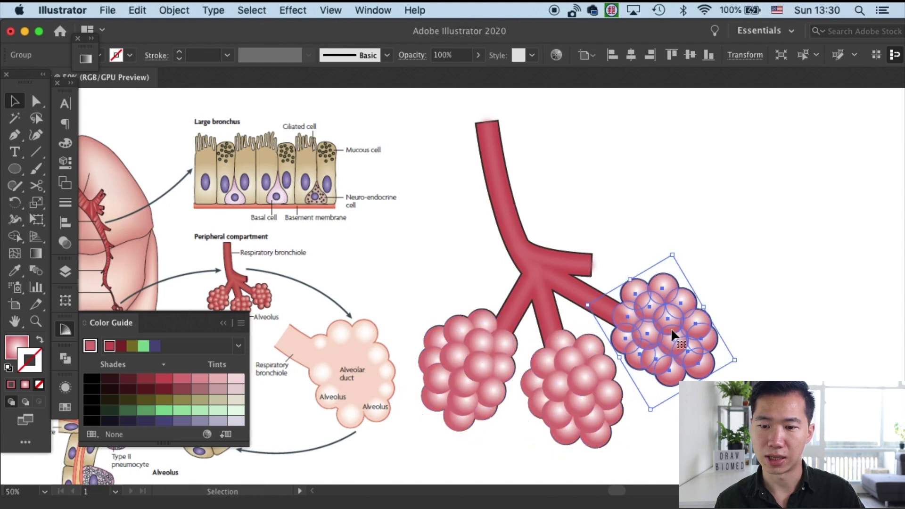
click(579, 250)
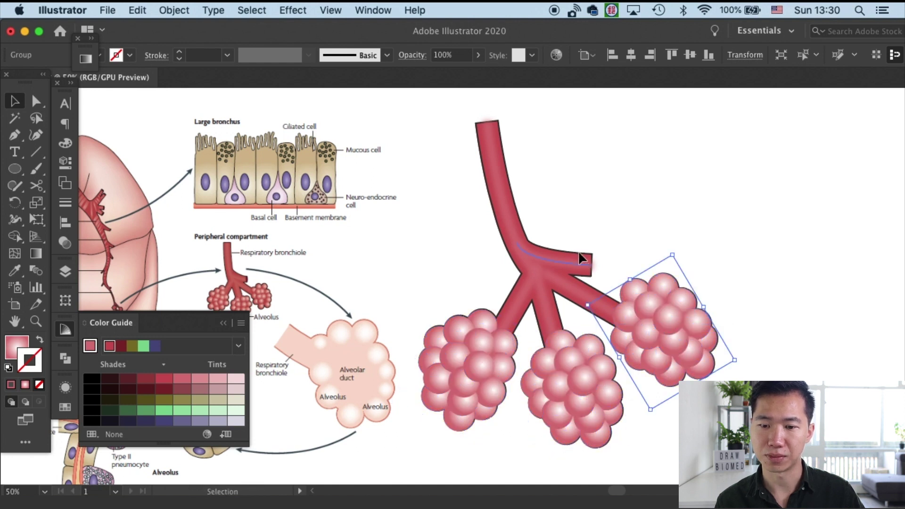
click(491, 183)
click(490, 188)
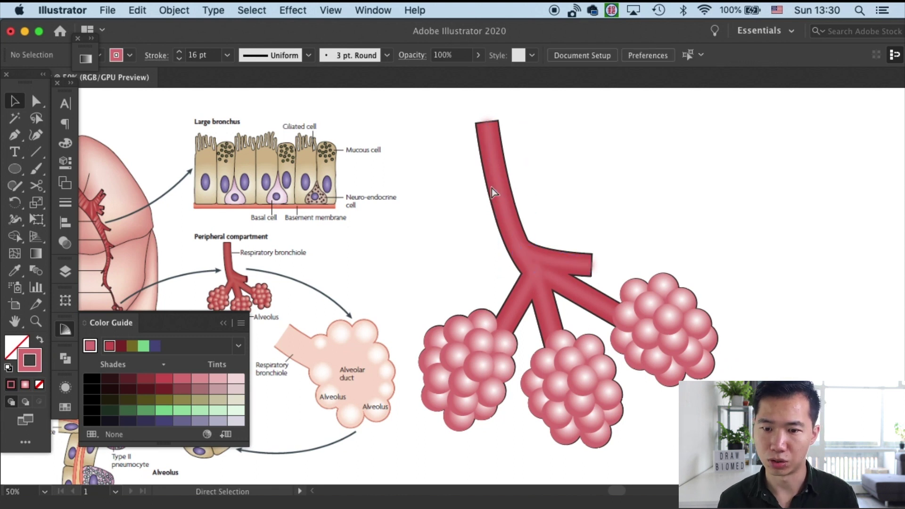
click(490, 188)
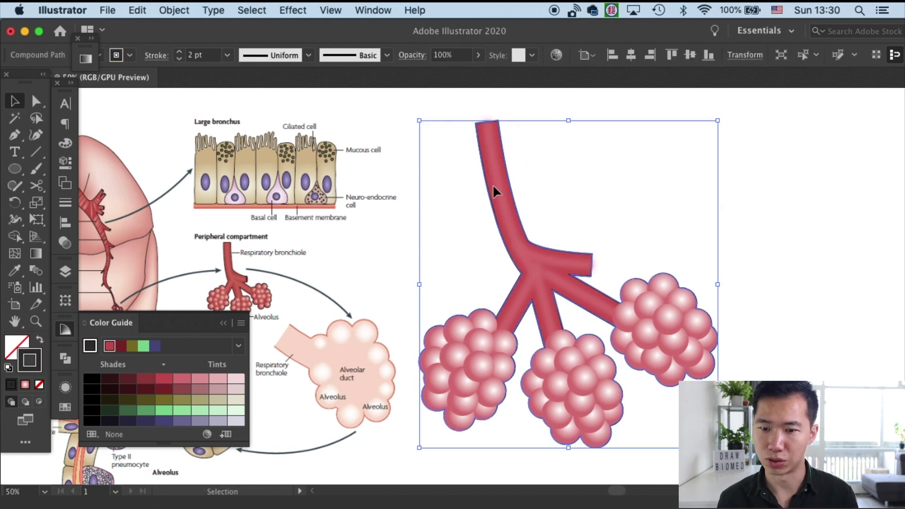
click(582, 160)
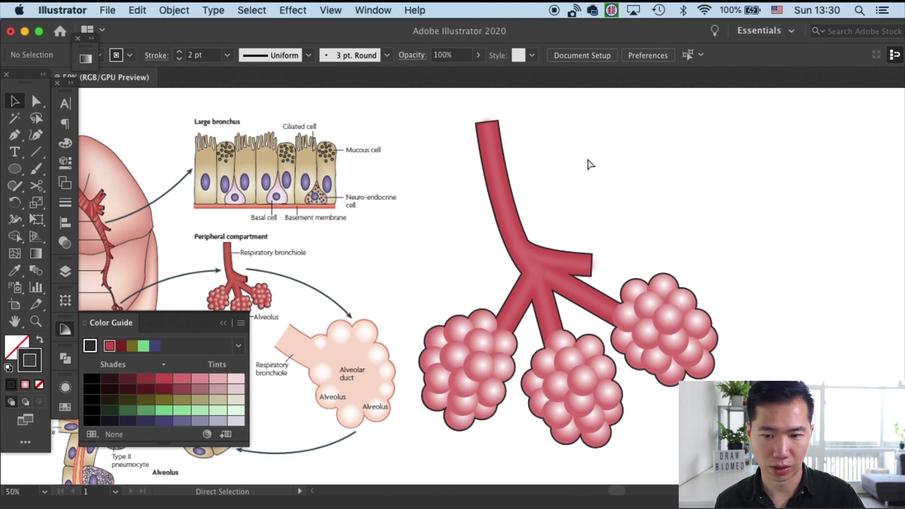
key(super+equal)
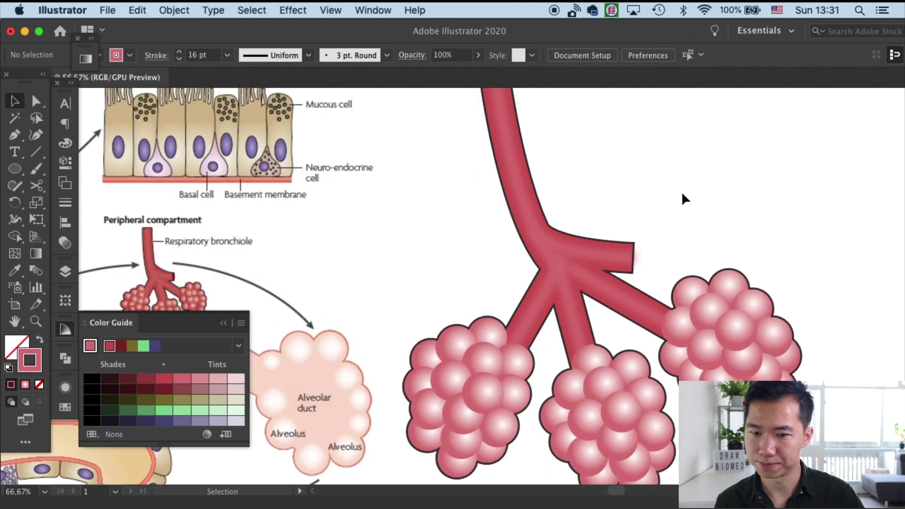
click(607, 250)
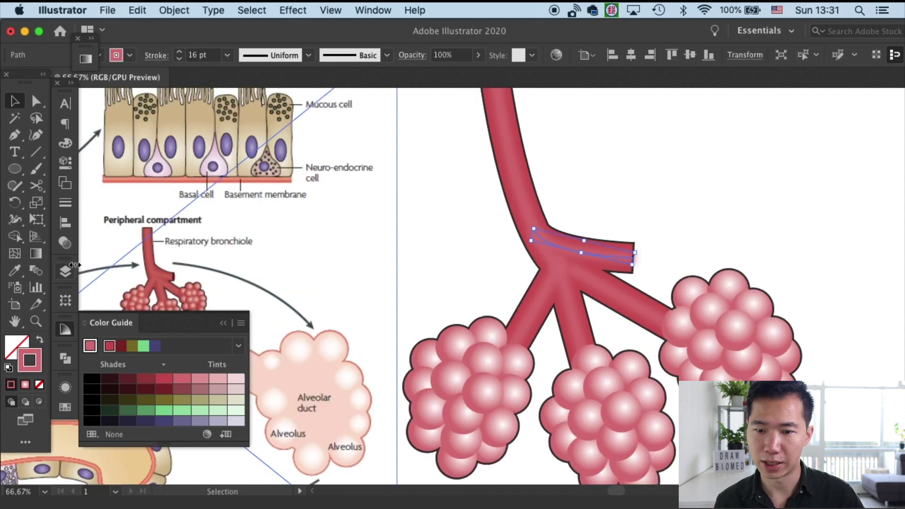
click(636, 193)
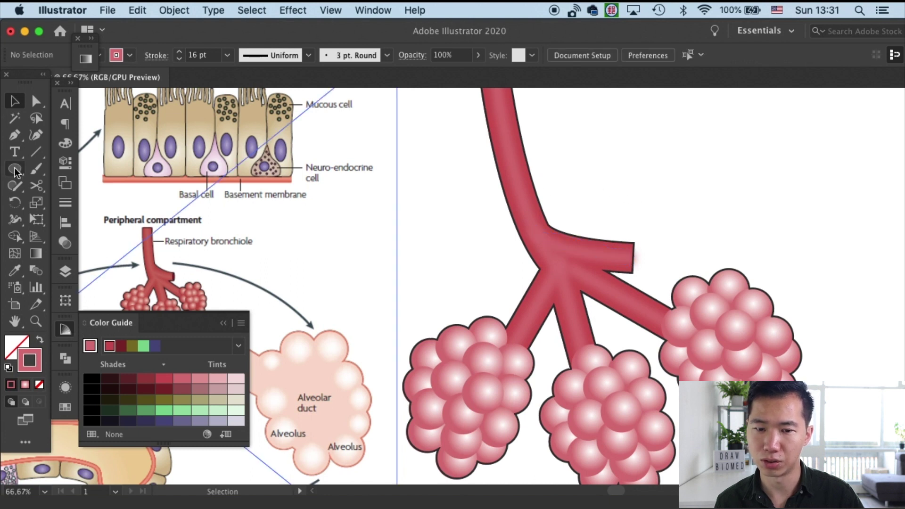
- Draw a small dark-red ellipse with a black outline at the right branch's end
key(l)
drag(630, 205, 652, 244)
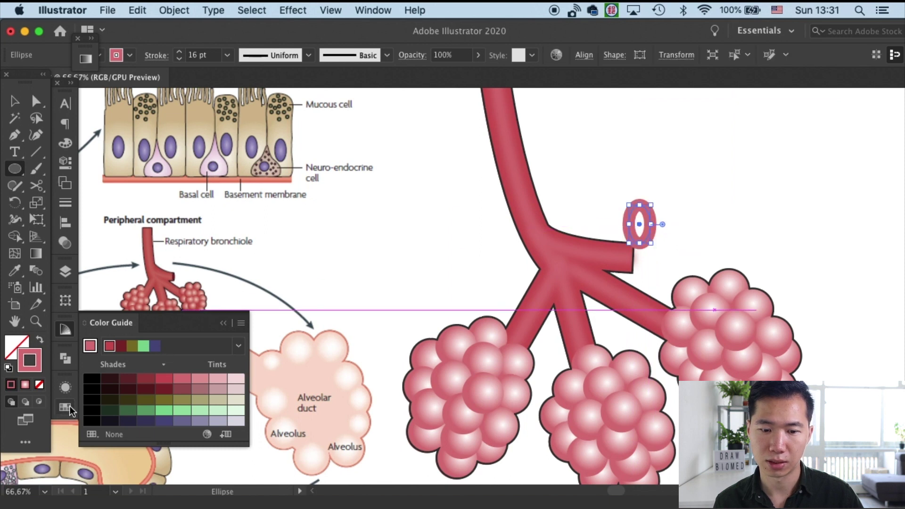
click(69, 406)
click(187, 373)
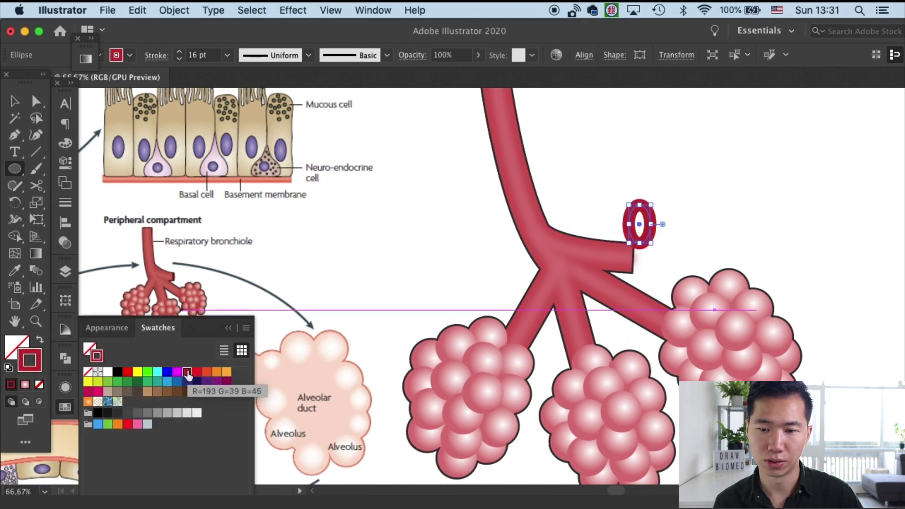
click(39, 340)
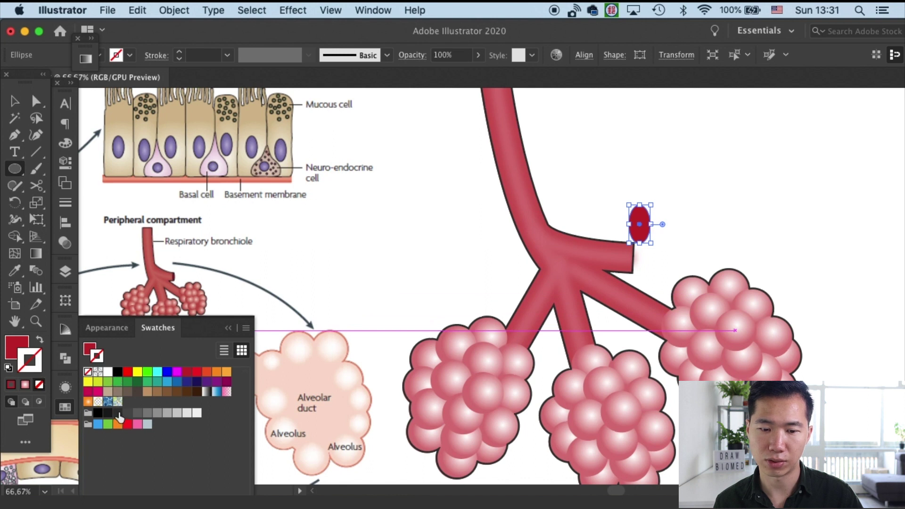
click(118, 413)
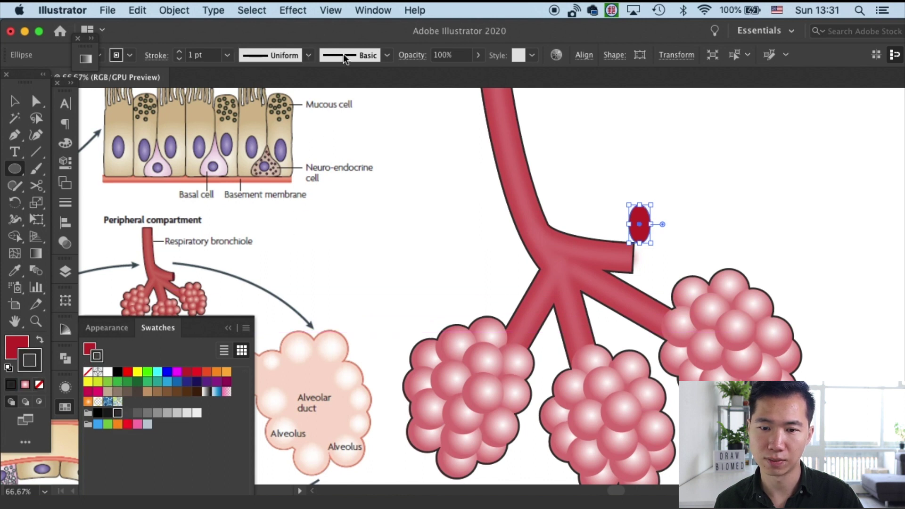
- Set the ellipse outline to 2 pt and move it onto the tube's open end
click(227, 54)
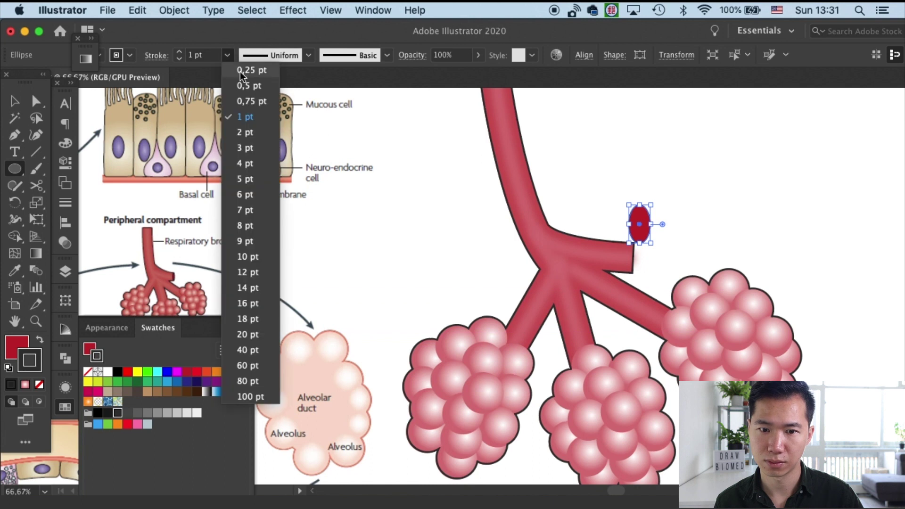
click(242, 133)
click(14, 100)
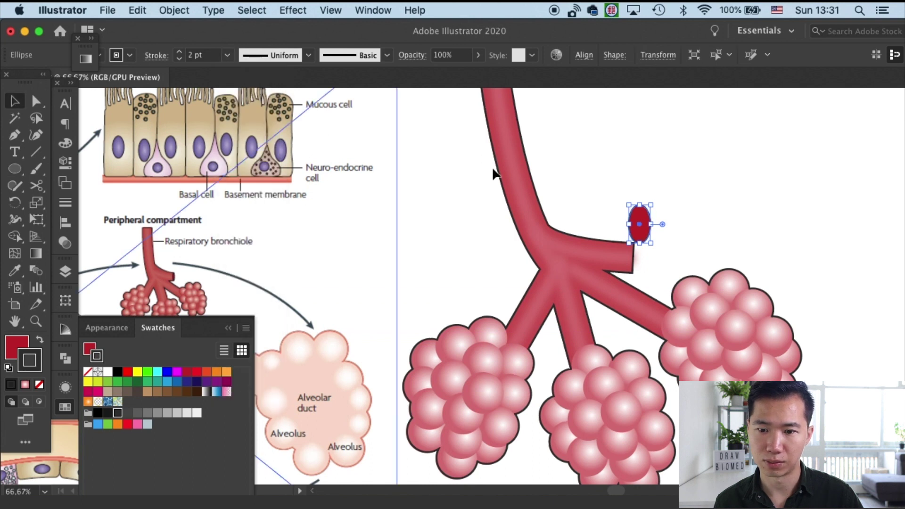
click(690, 187)
drag(646, 221, 640, 241)
- Drag the main tube's top anchor point down slightly with Direct Selection
click(552, 204)
key(super+minus)
key(super+minus)
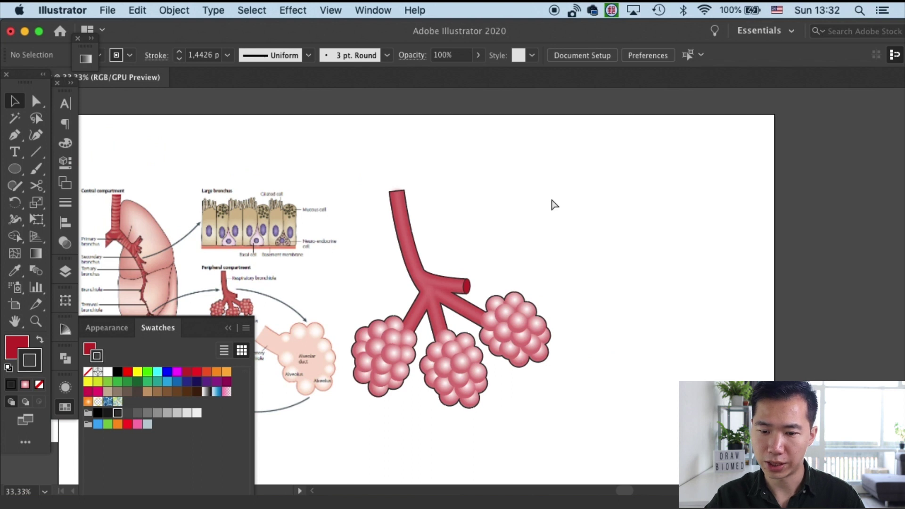
drag(536, 221, 602, 238)
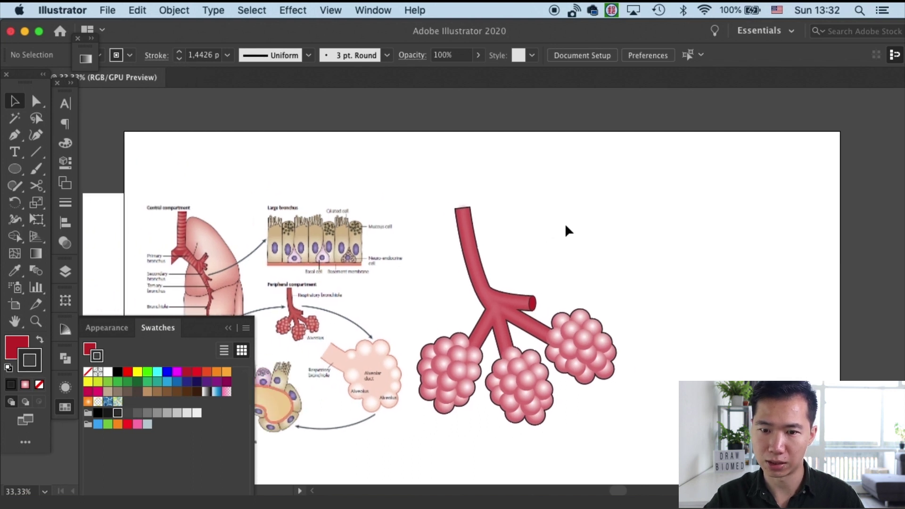
key(super+plus)
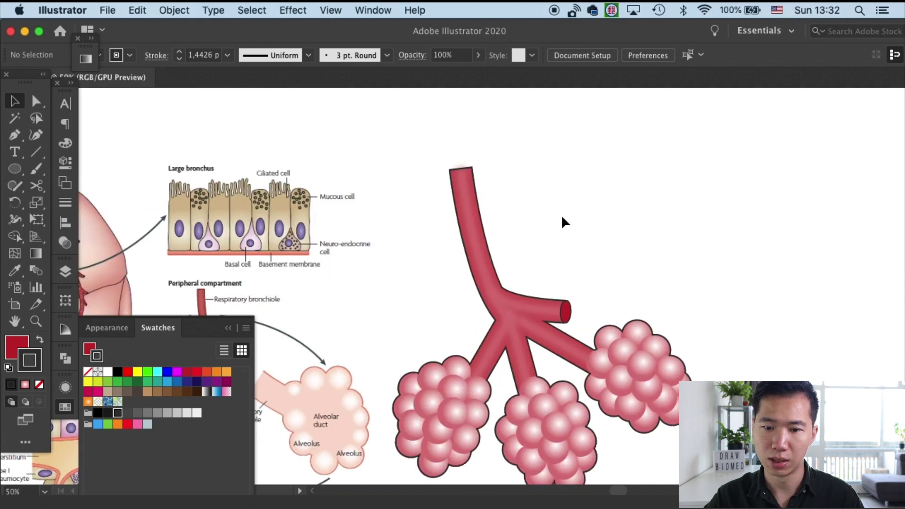
key(super+plus)
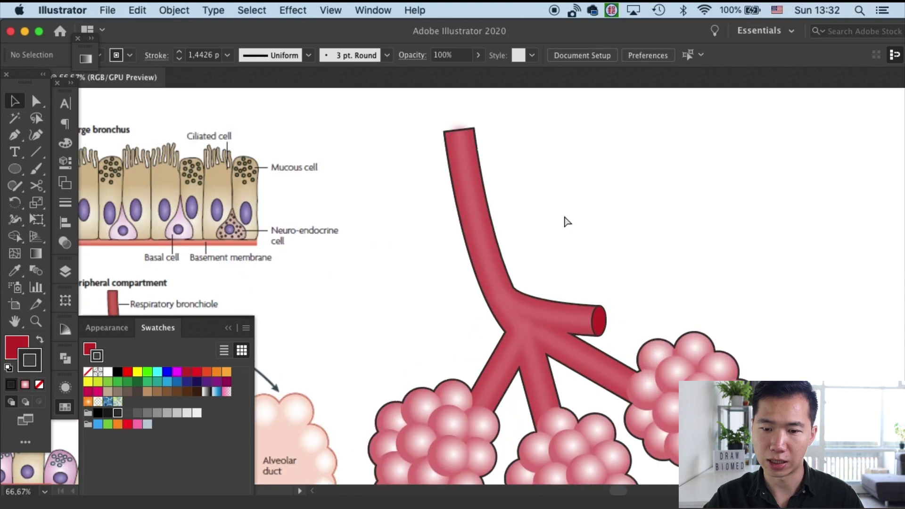
drag(557, 201, 546, 237)
click(454, 196)
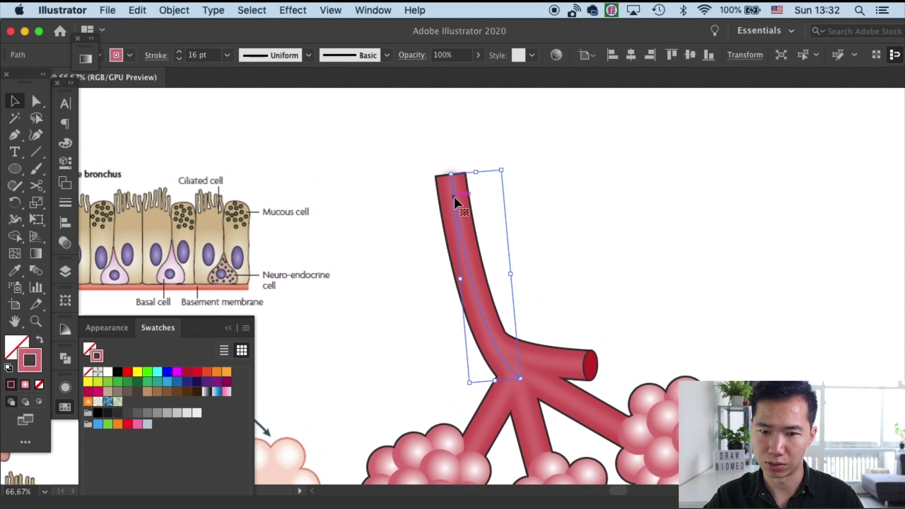
key(a)
drag(452, 174, 452, 182)
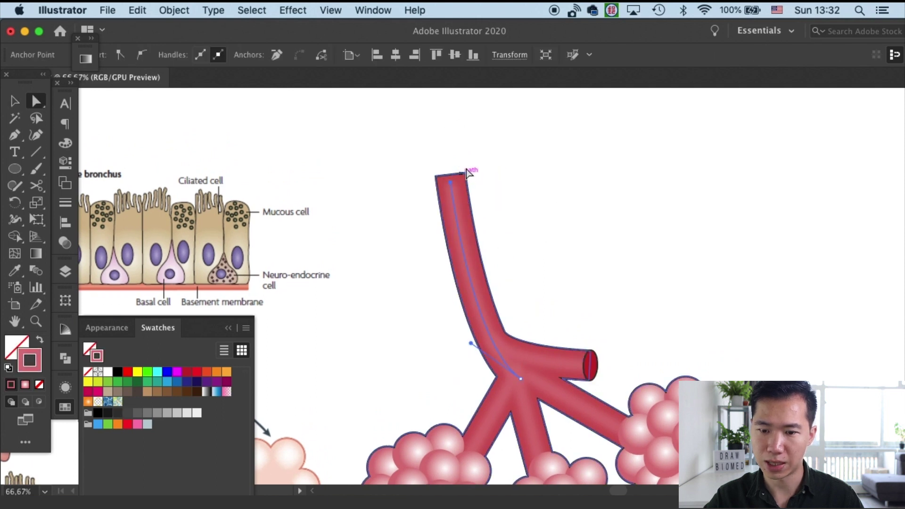
- Deselect, zoom out to the full artboard, and save the illustration
click(508, 149)
key(super+minus)
key(super+minus)
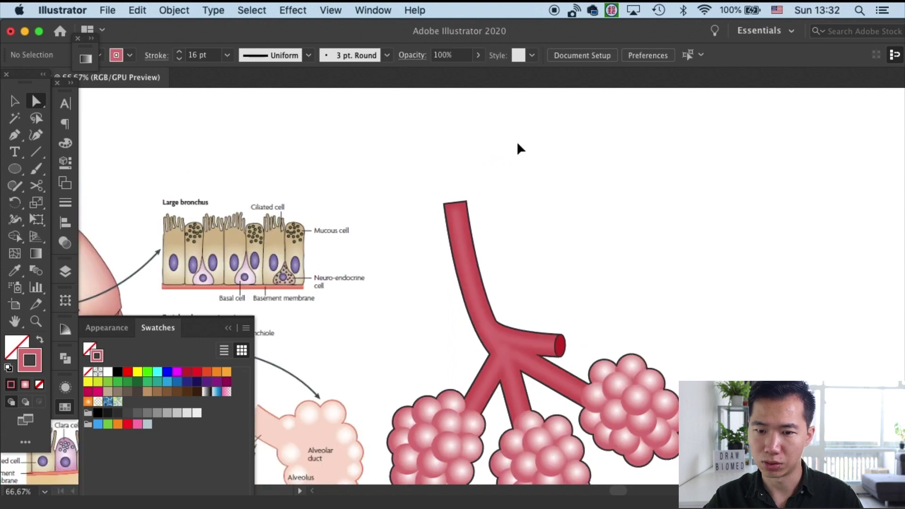
drag(601, 200, 659, 179)
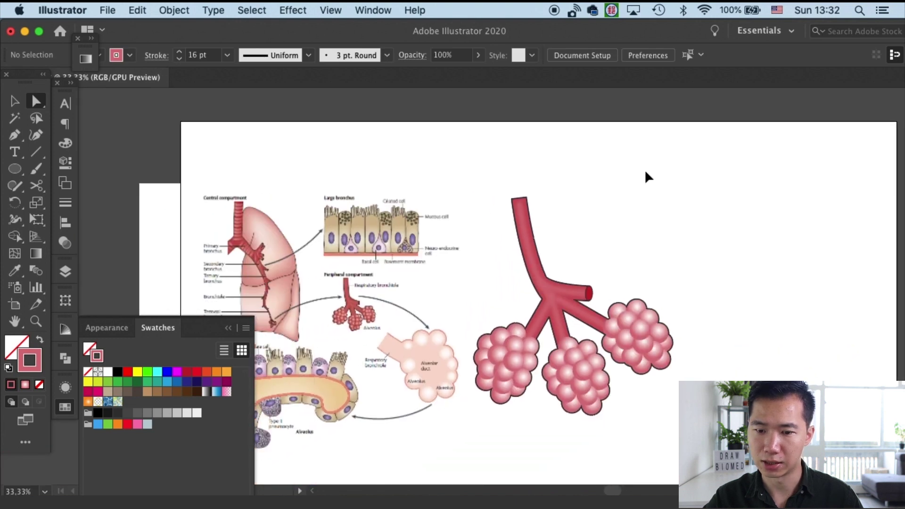
key(super+s)
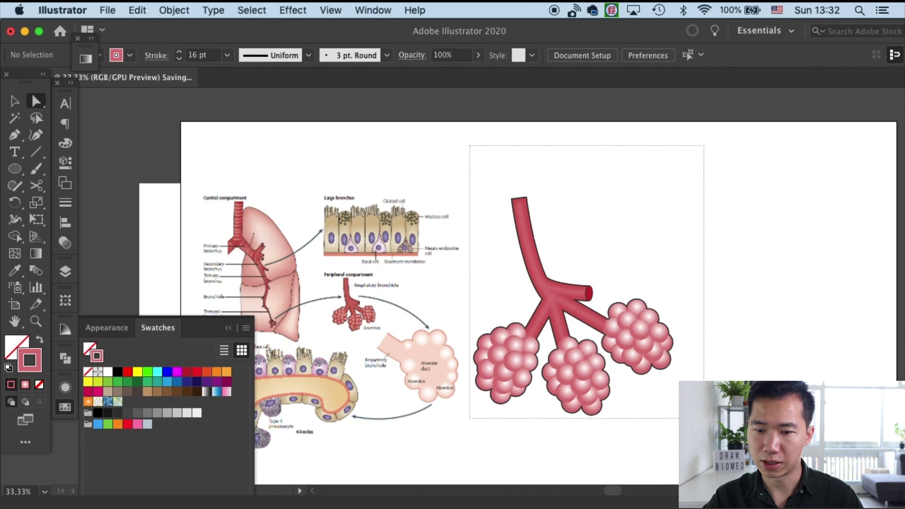
- Open the Transform panel from the Window menu and look through its flyout options
click(367, 10)
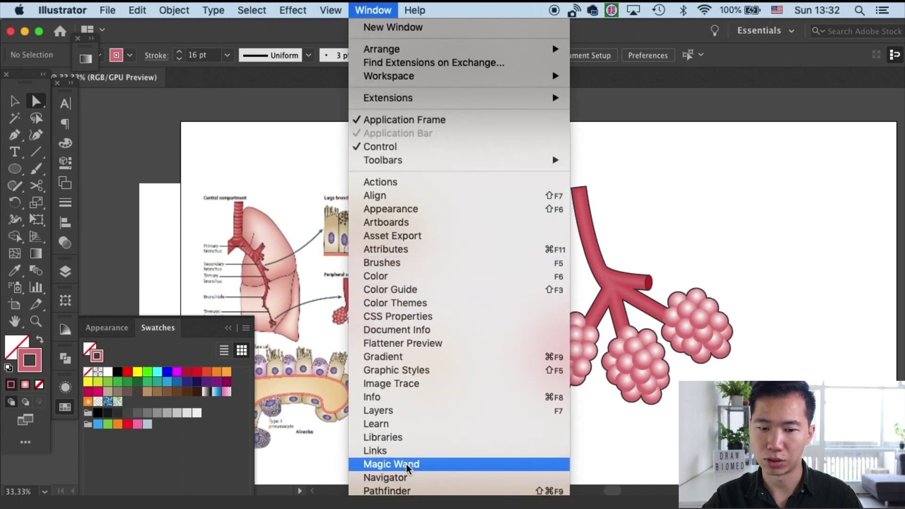
click(406, 452)
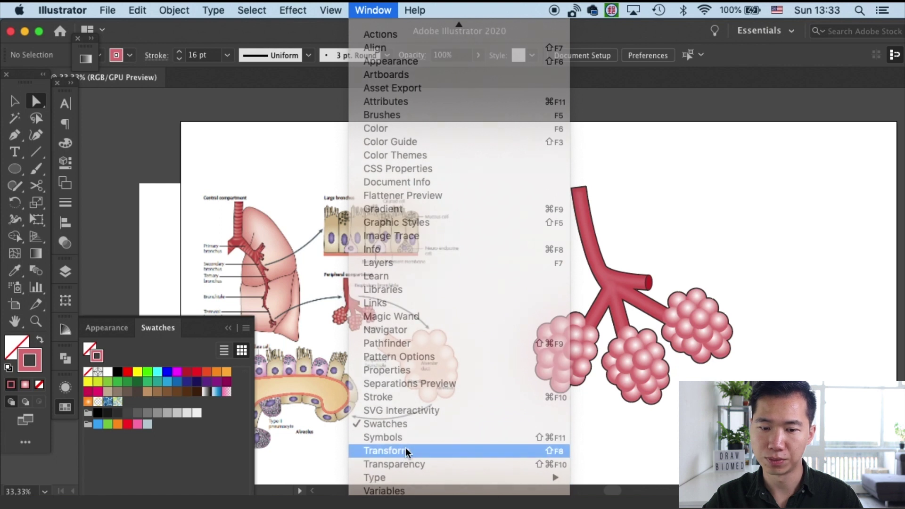
click(241, 294)
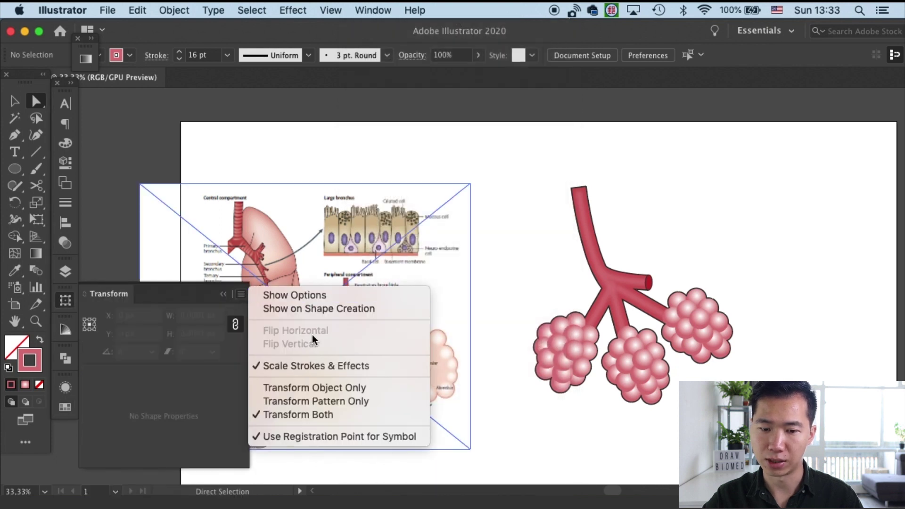
click(707, 194)
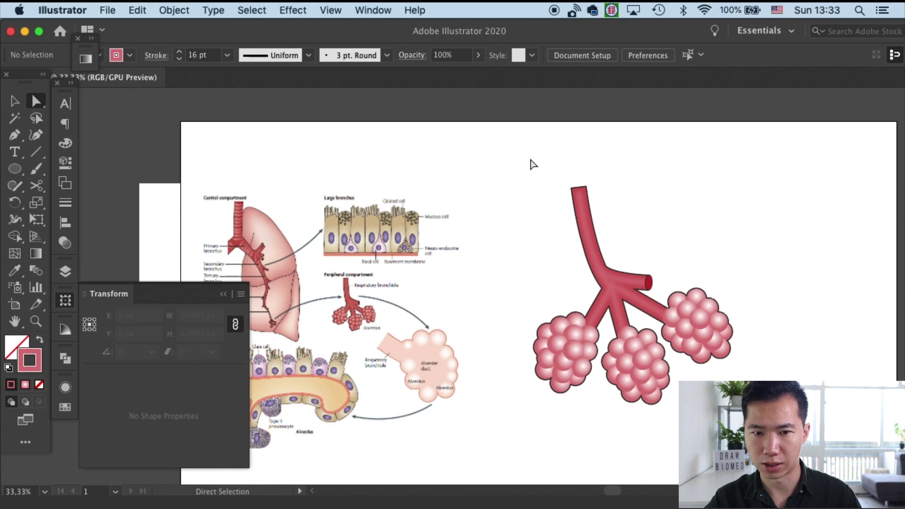
- Expand the bronchi tube strokes into filled shapes with Object > Expand Appearance inside the group
scroll(533, 164, right, 5)
super+click(420, 210)
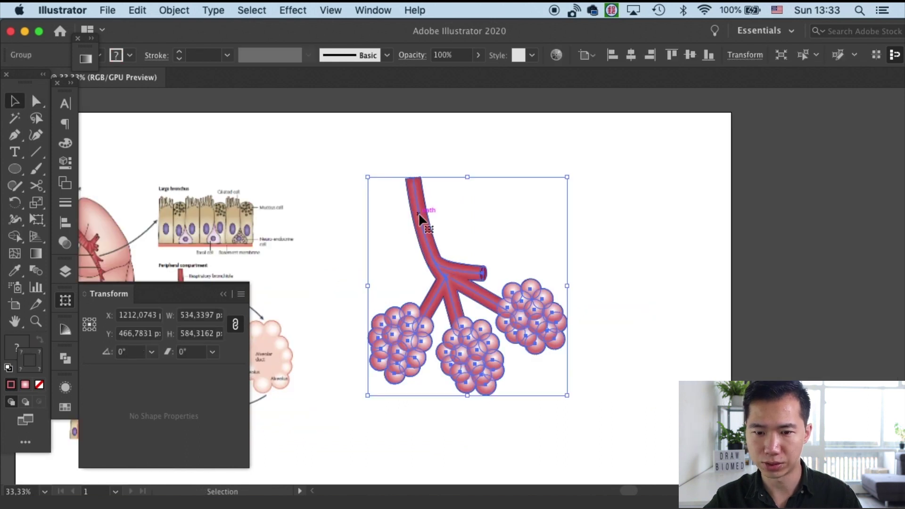
double_click(421, 207)
click(422, 197)
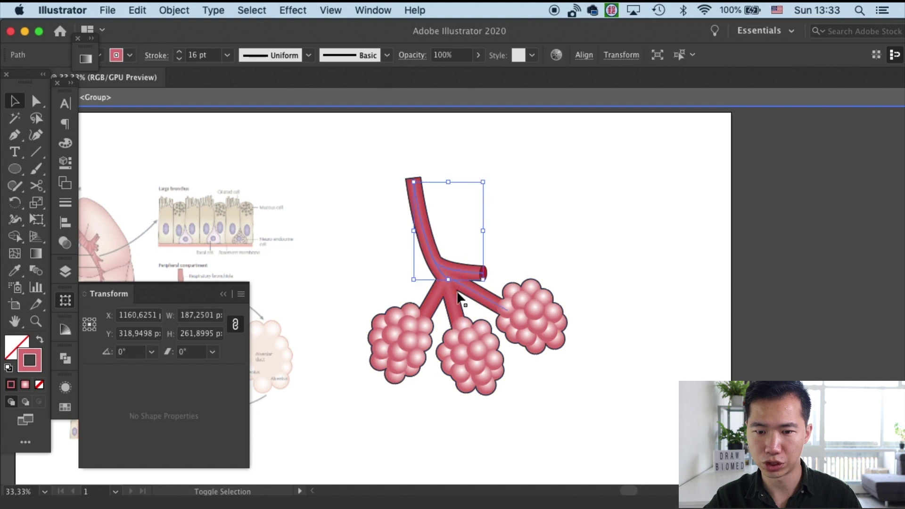
click(454, 296)
drag(454, 296, 438, 304)
click(142, 11)
mouse_move(165, 11)
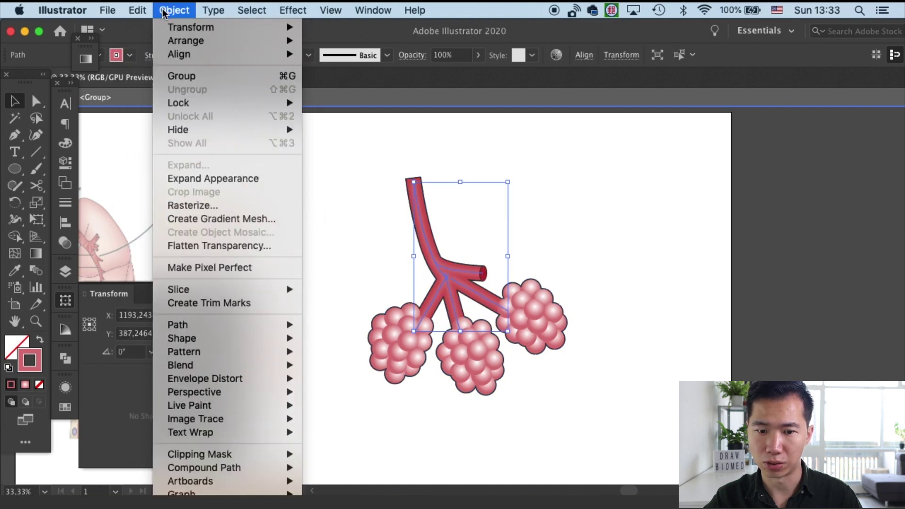
click(187, 179)
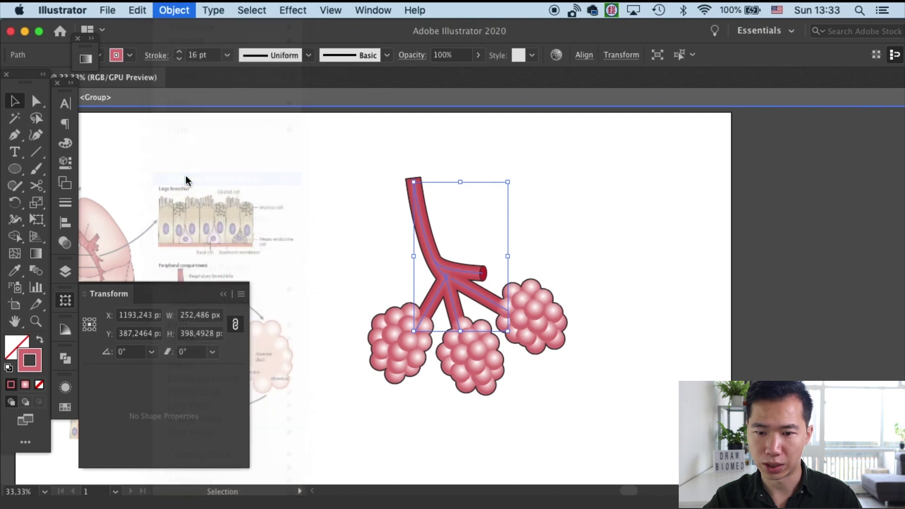
click(549, 189)
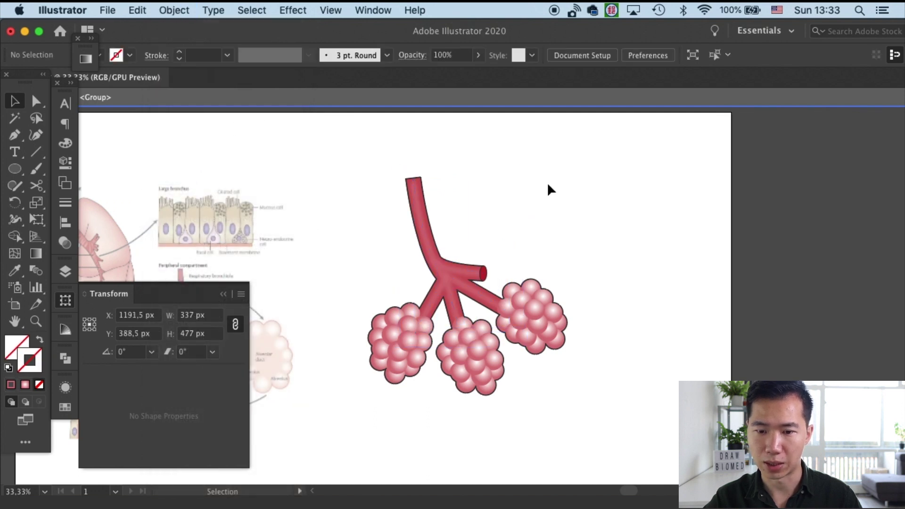
double_click(547, 177)
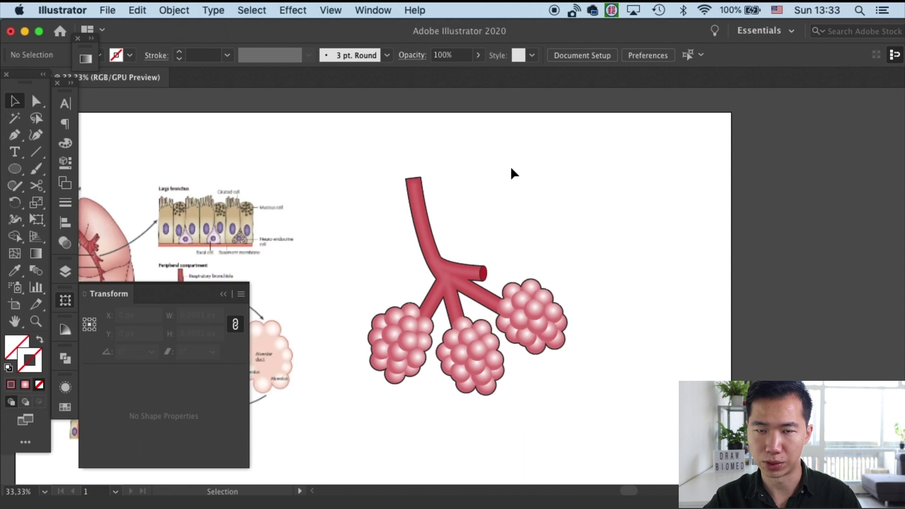
- Scale the whole drawing down to about 128 × 146 px near the artboard centre
drag(350, 147, 596, 405)
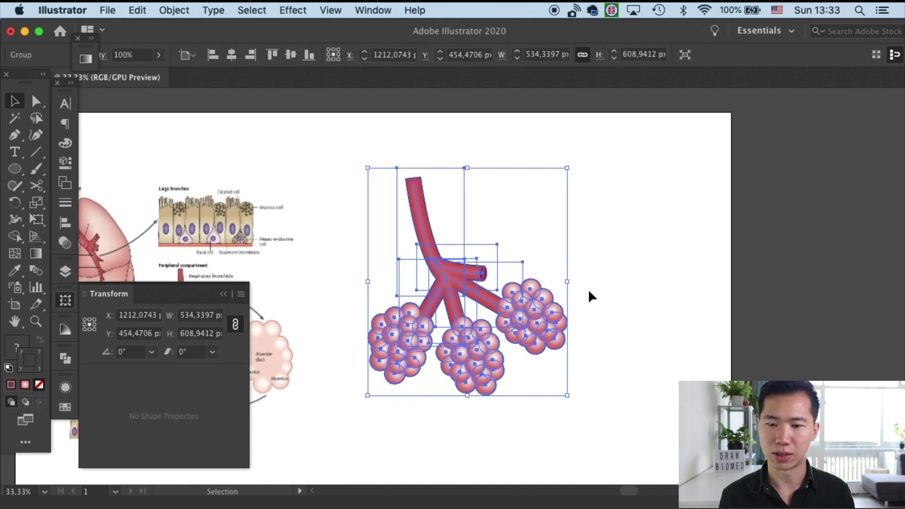
drag(569, 166, 432, 324)
click(500, 249)
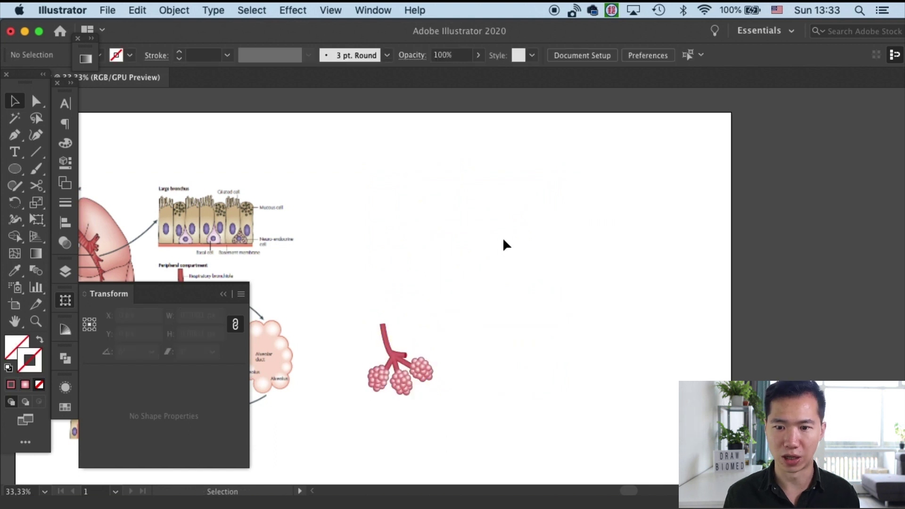
click(223, 295)
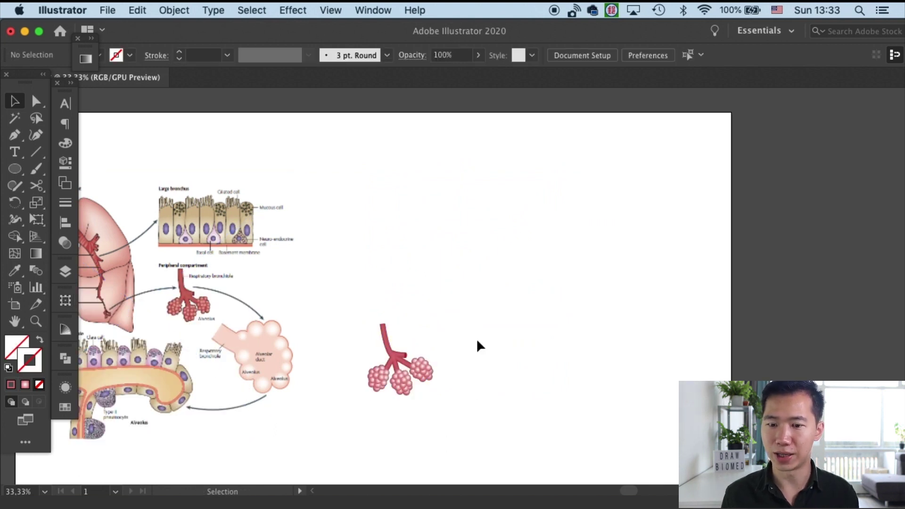
drag(492, 414, 335, 297)
drag(388, 349, 448, 282)
drag(493, 254, 477, 275)
click(509, 255)
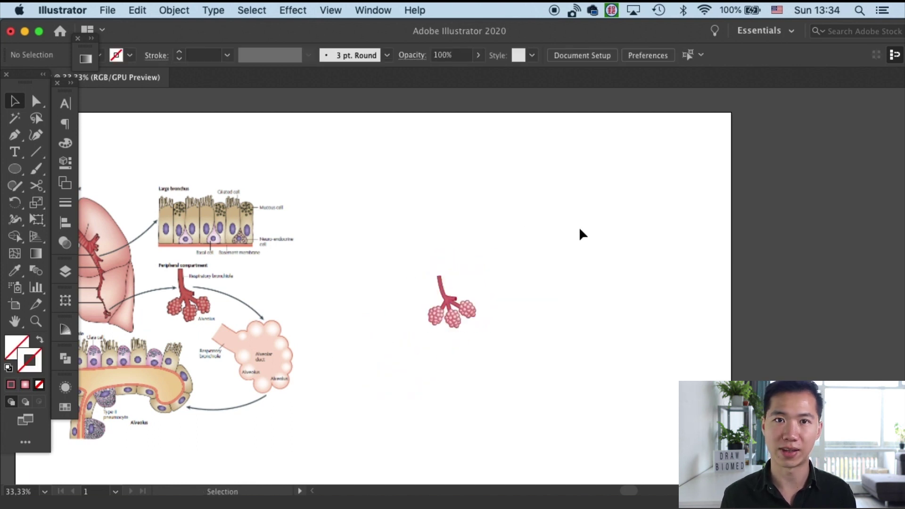